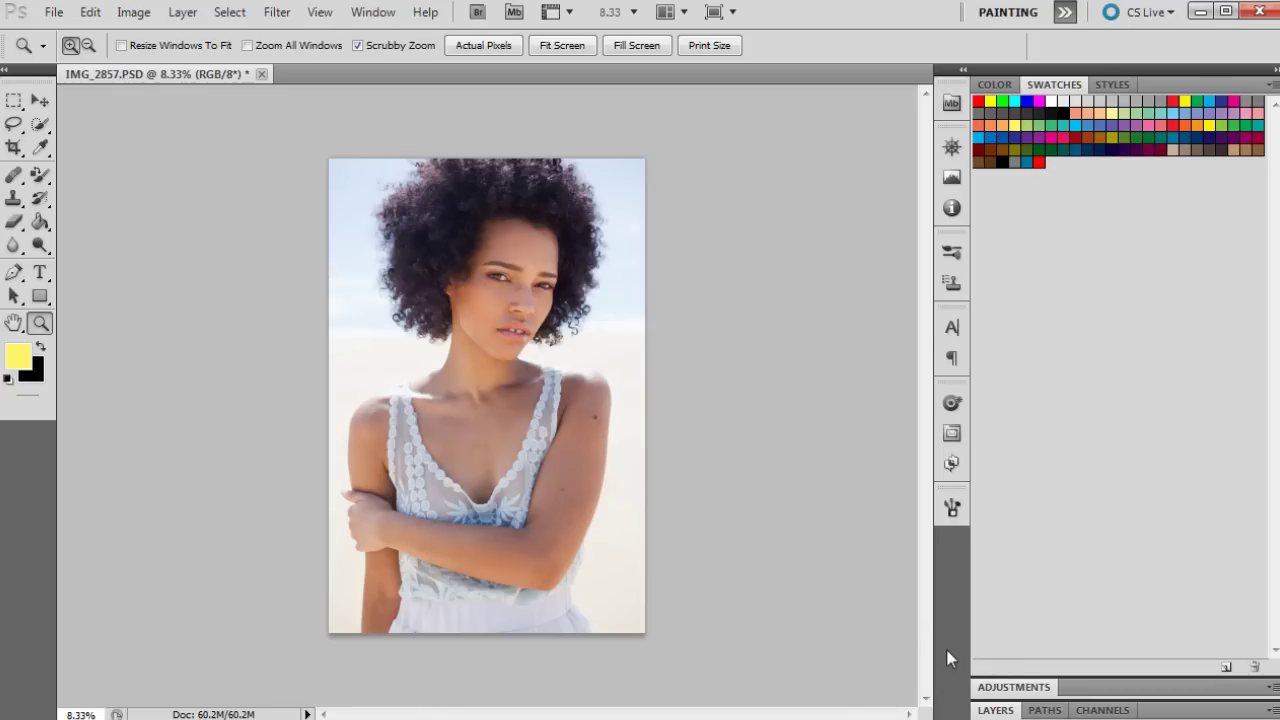
# Add a Solid Color fill layer with hex colour 505e84
pyautogui.click(994, 711)
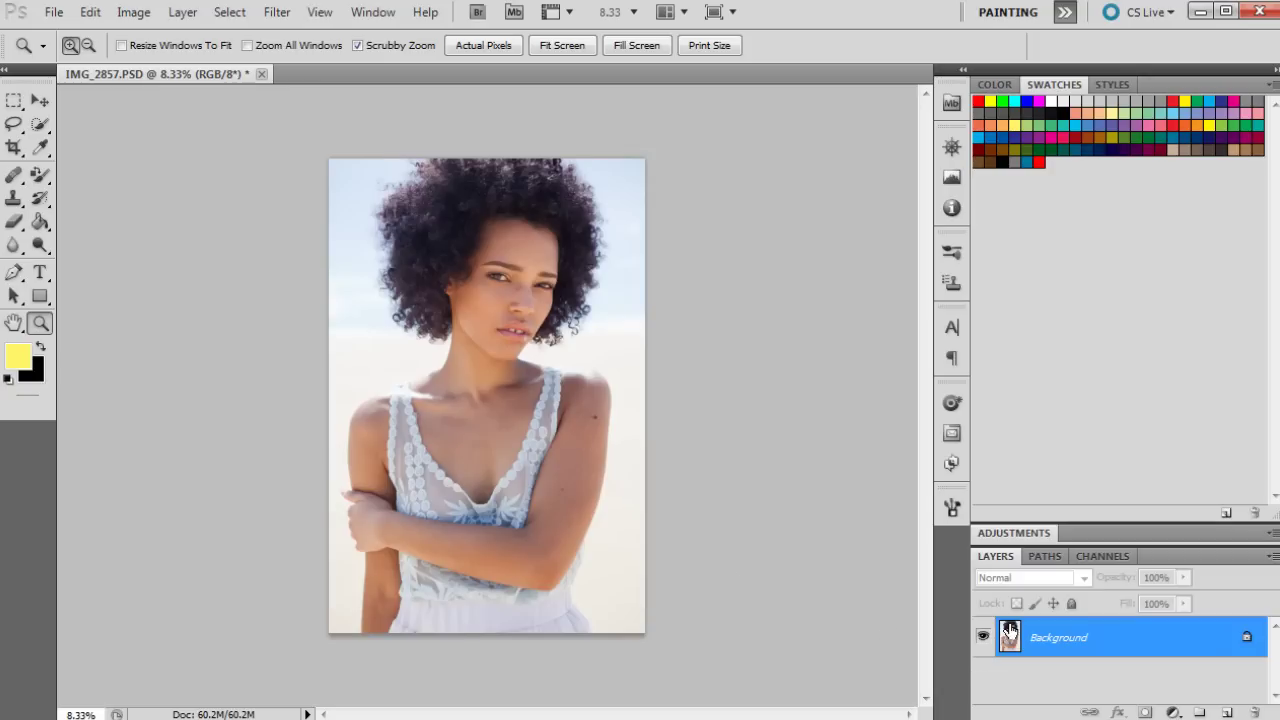
pyautogui.click(1170, 712)
pyautogui.click(1168, 298)
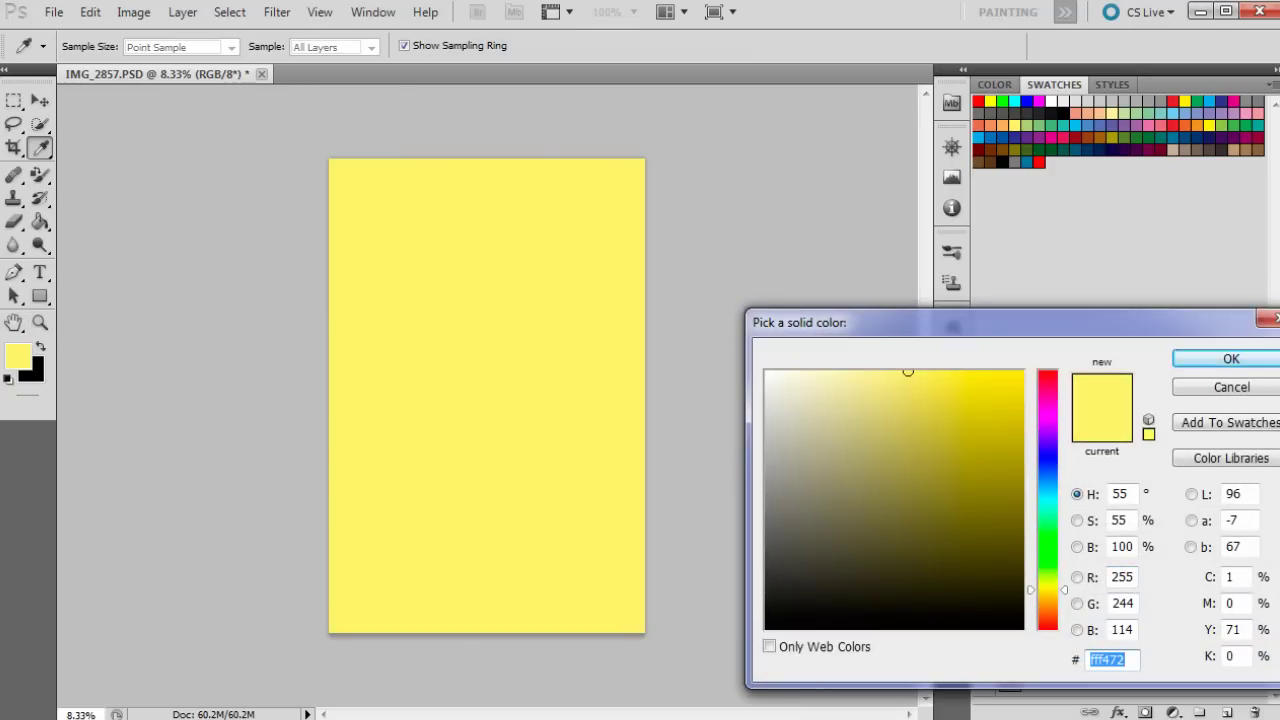
pyautogui.write('505')
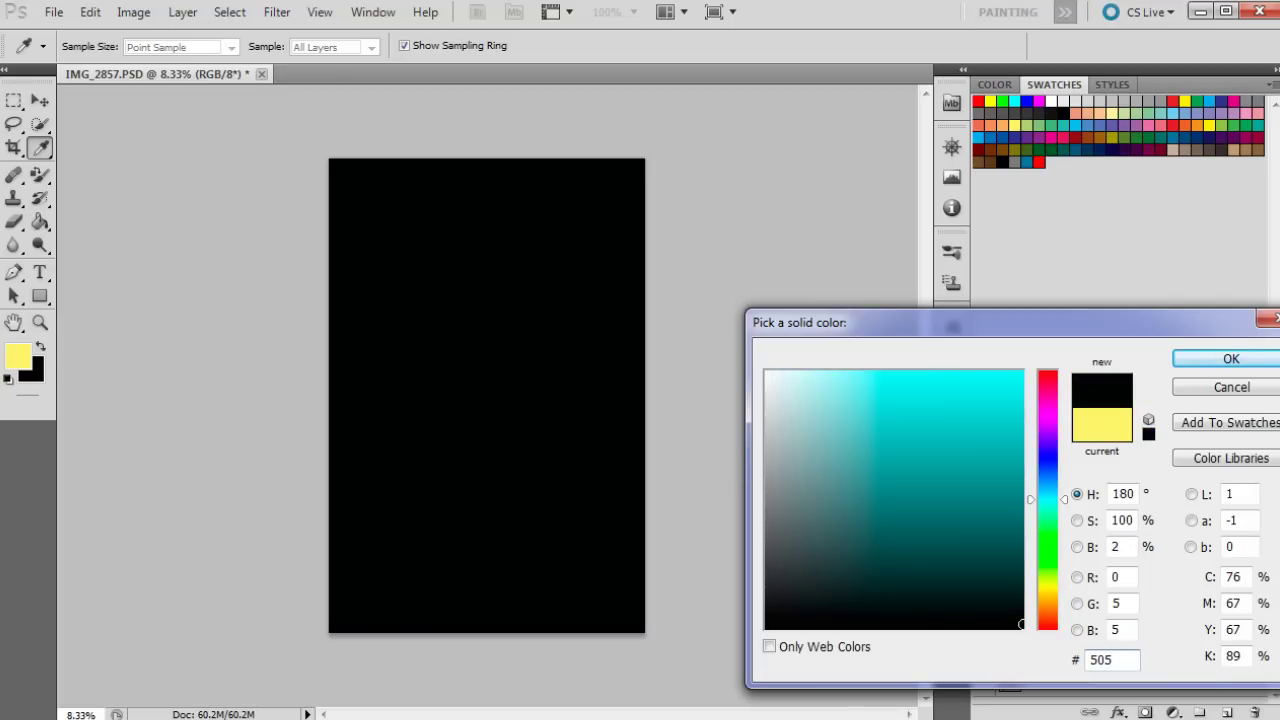
pyautogui.write('e84')
pyautogui.click(1255, 362)
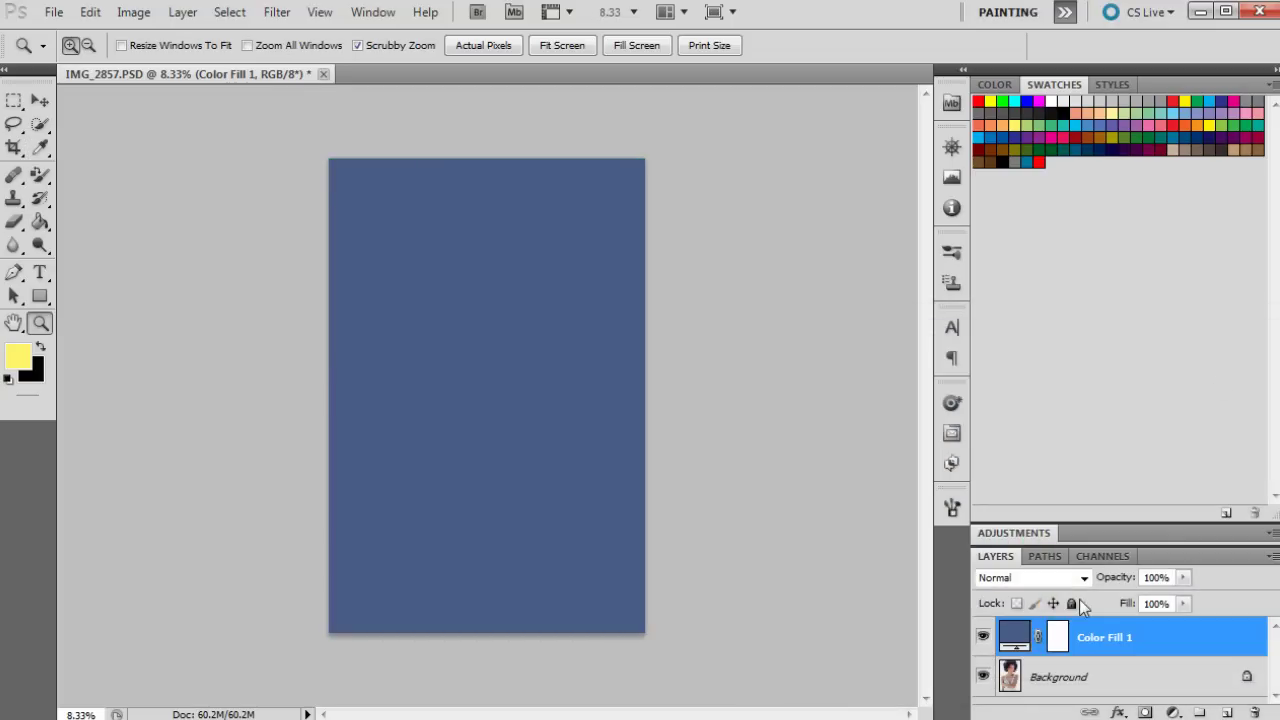
# Set the Color Fill 1 layer to Lighten blend mode at 25% opacity
pyautogui.click(1058, 583)
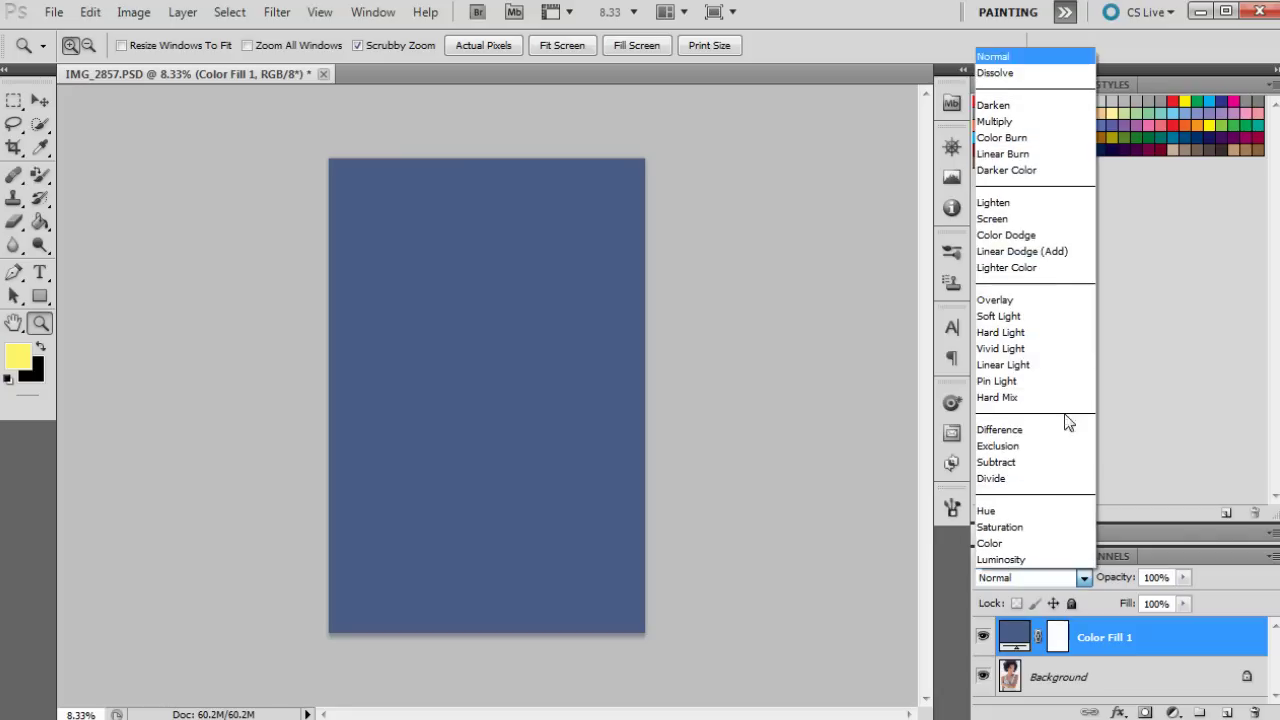
pyautogui.click(1040, 204)
pyautogui.moveTo(1185, 578); pyautogui.dragTo(1107, 599)
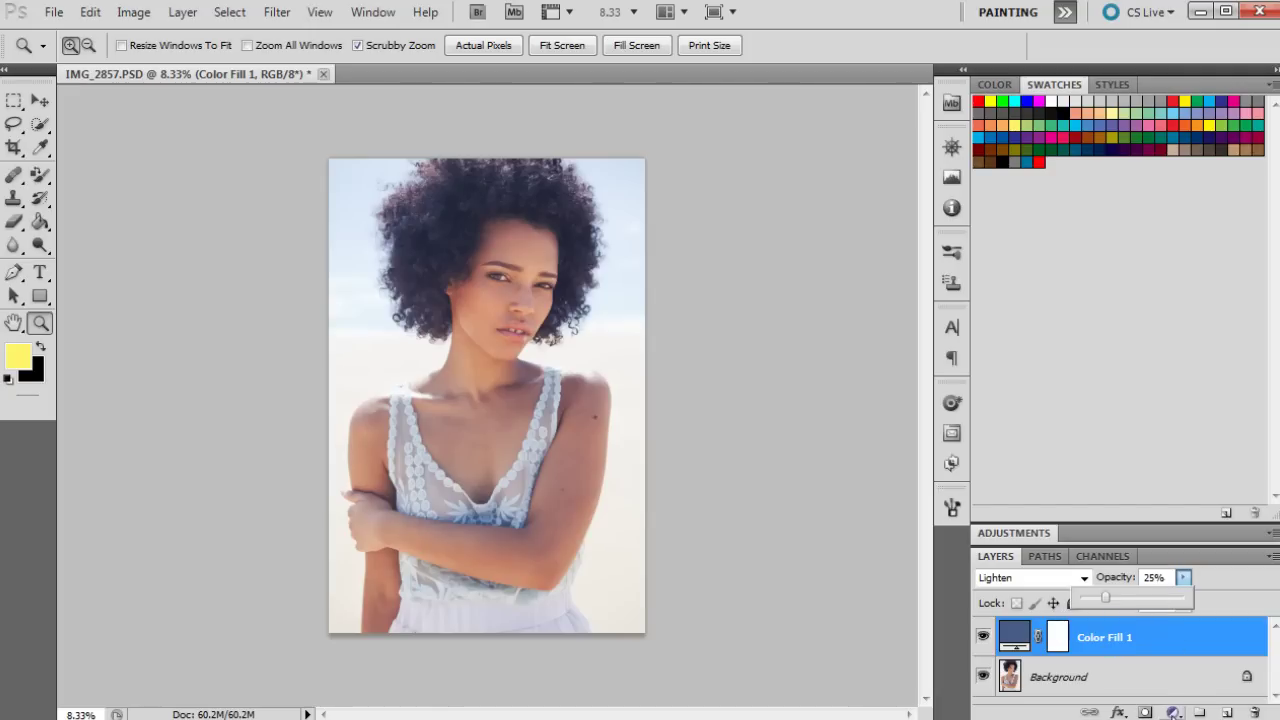
# Add a Selective Color layer and set Yellows' Yellow to -15
pyautogui.click(1173, 712)
pyautogui.click(1173, 712)
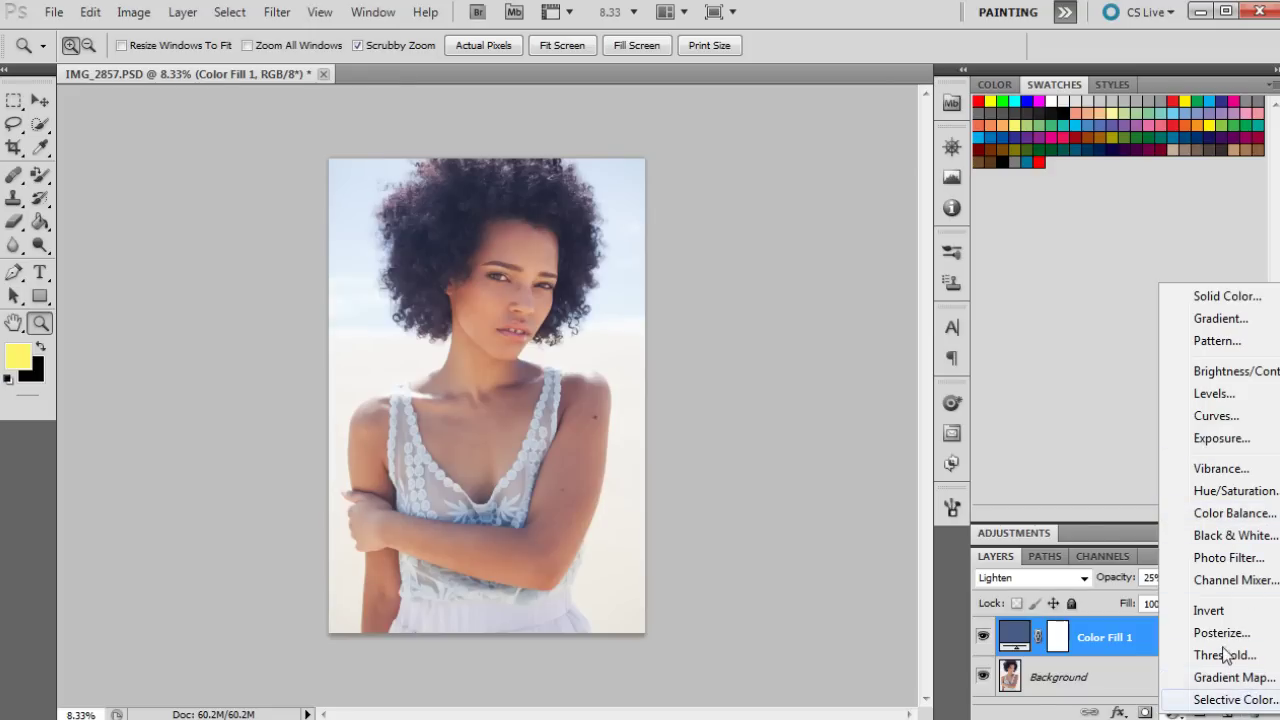
pyautogui.click(1232, 700)
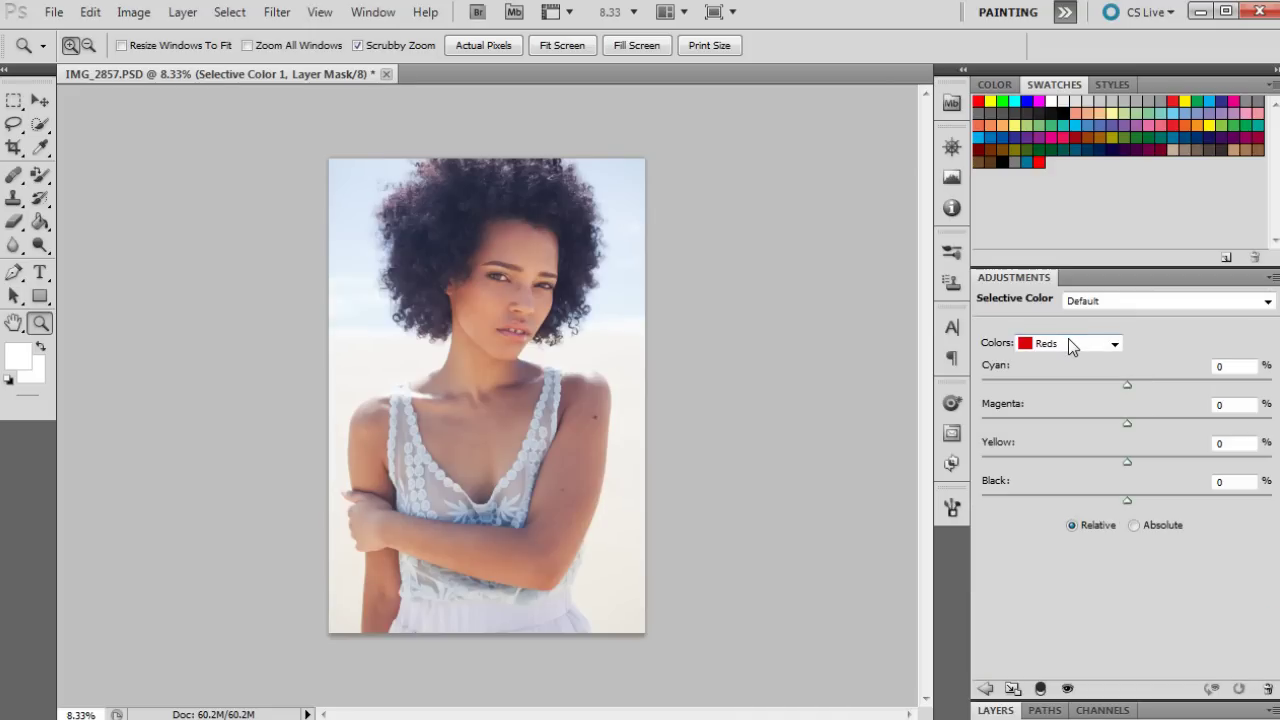
pyautogui.click(1058, 342)
pyautogui.click(1069, 378)
pyautogui.moveTo(1128, 464); pyautogui.dragTo(1105, 466)
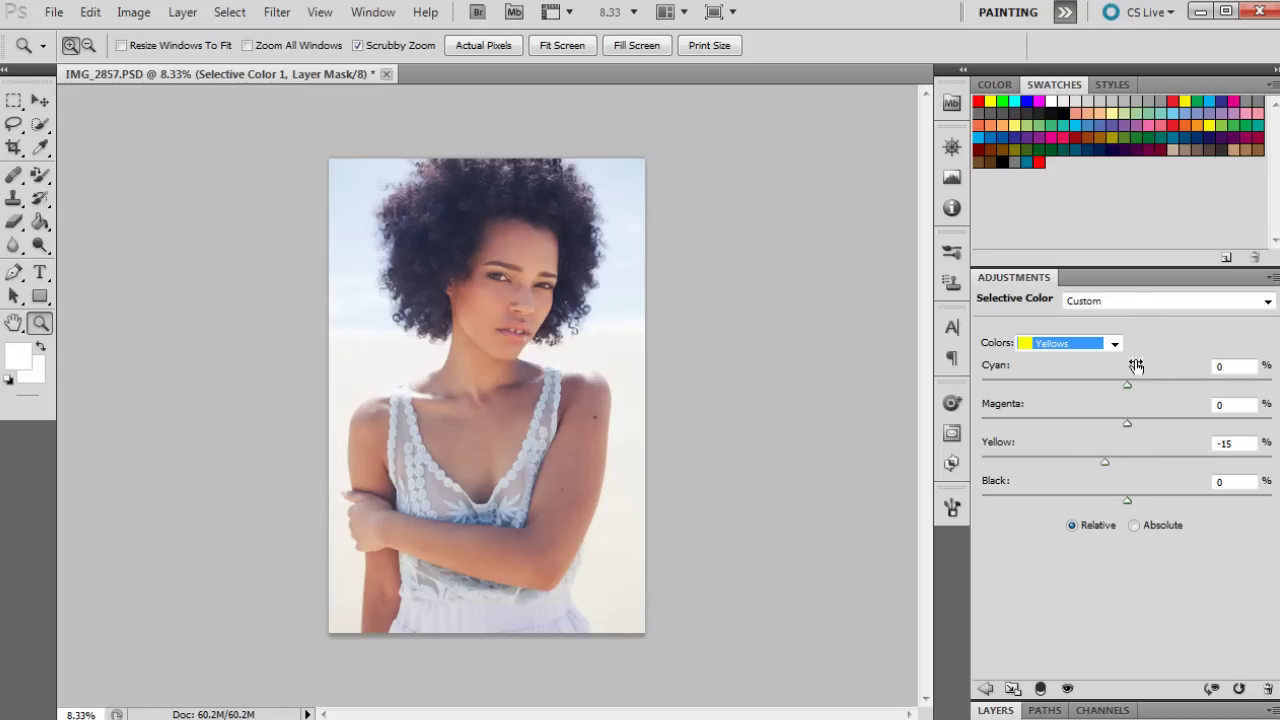
# In the Whites range, set Magenta to -9 and Yellow to -6
pyautogui.click(1073, 346)
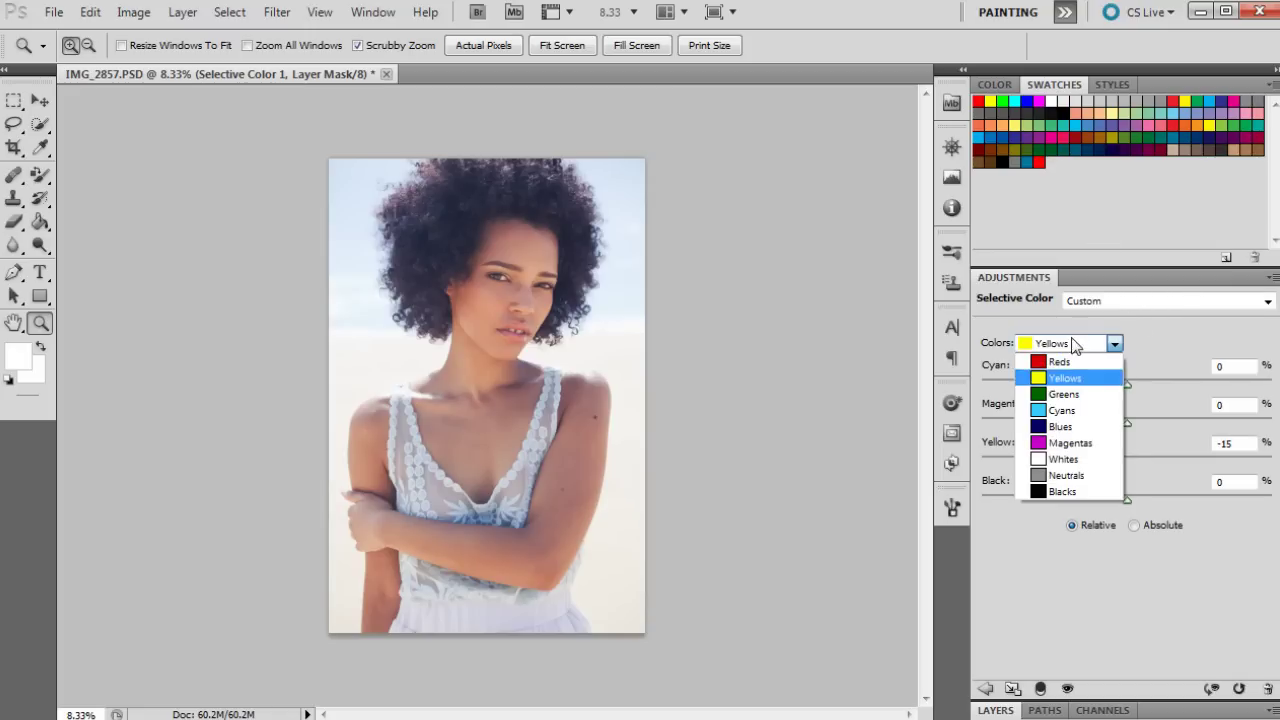
pyautogui.click(1075, 461)
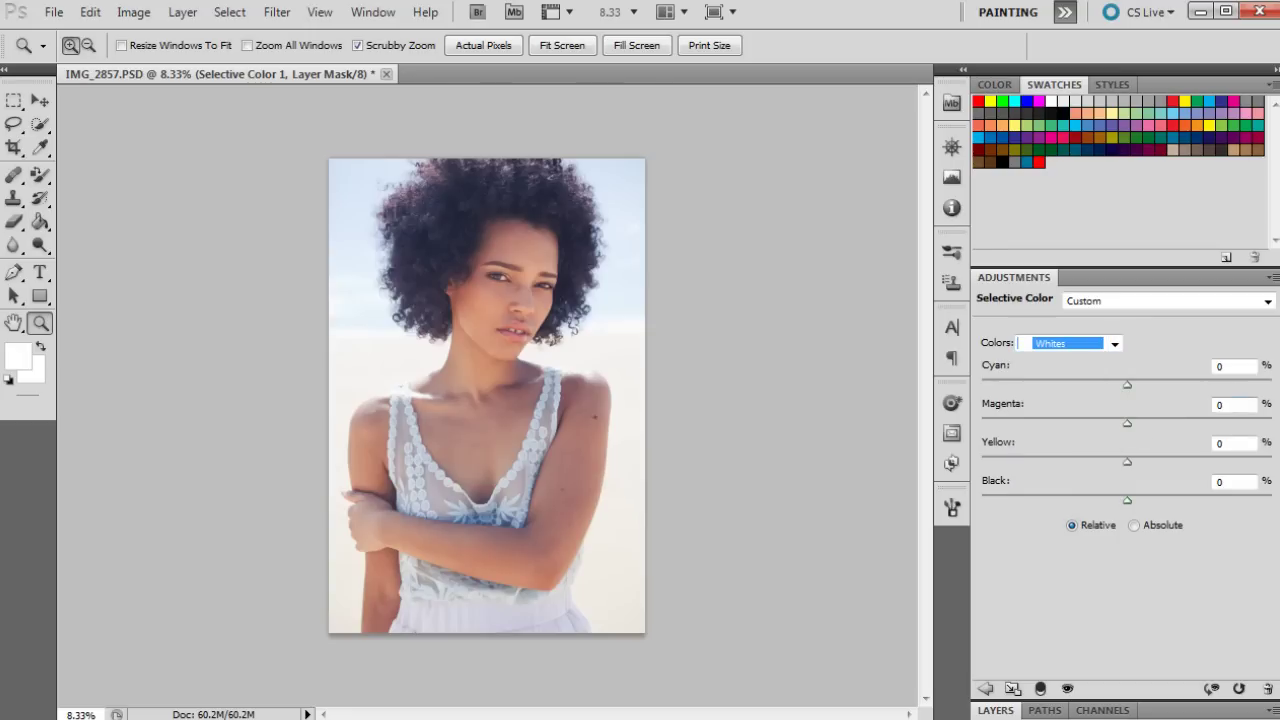
pyautogui.click(1235, 404)
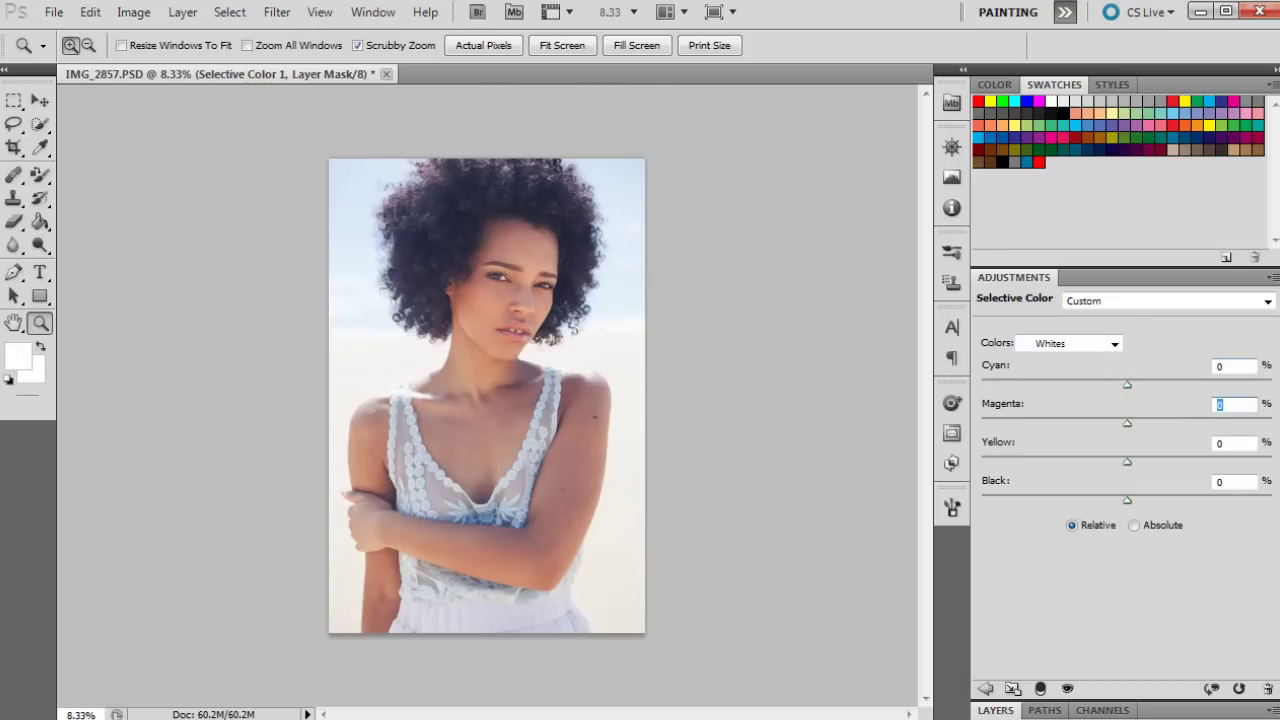
pyautogui.write('-9')
pyautogui.click(1235, 441)
pyautogui.doubleClick(1219, 443)
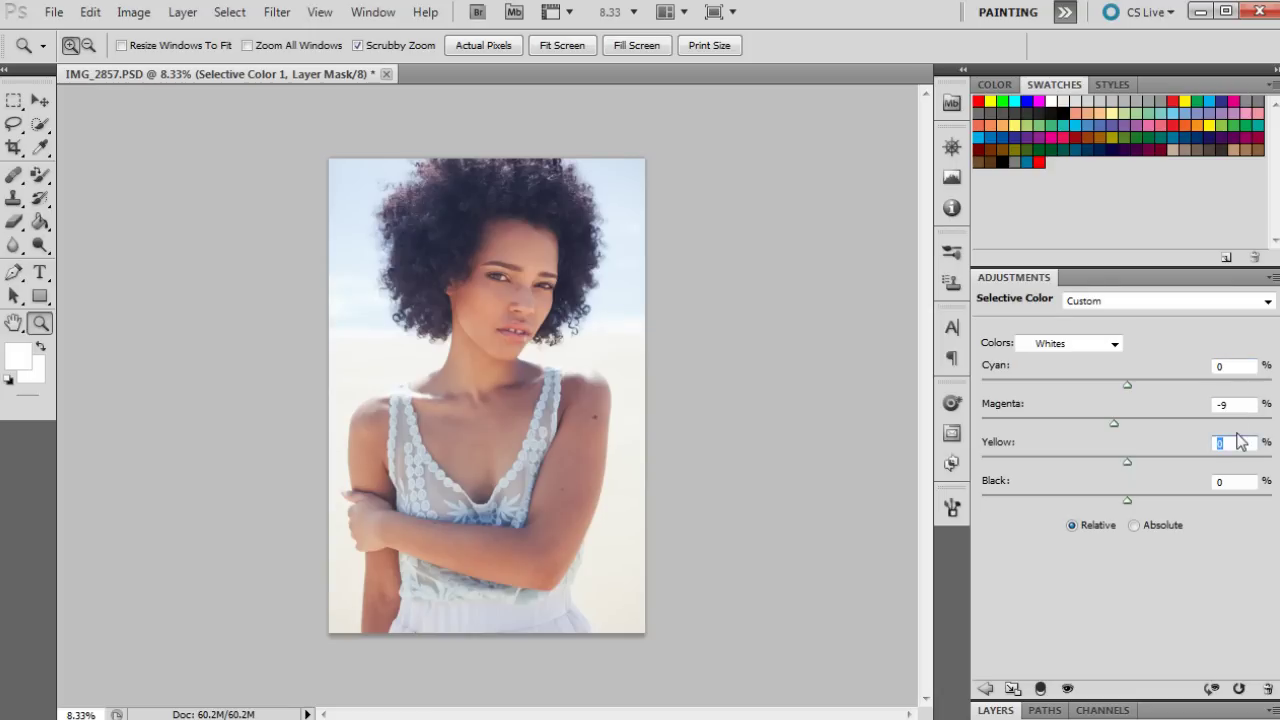
pyautogui.write('-6')
# In the Neutrals range, set Magenta to -2 and Yellow to -1
pyautogui.click(1088, 344)
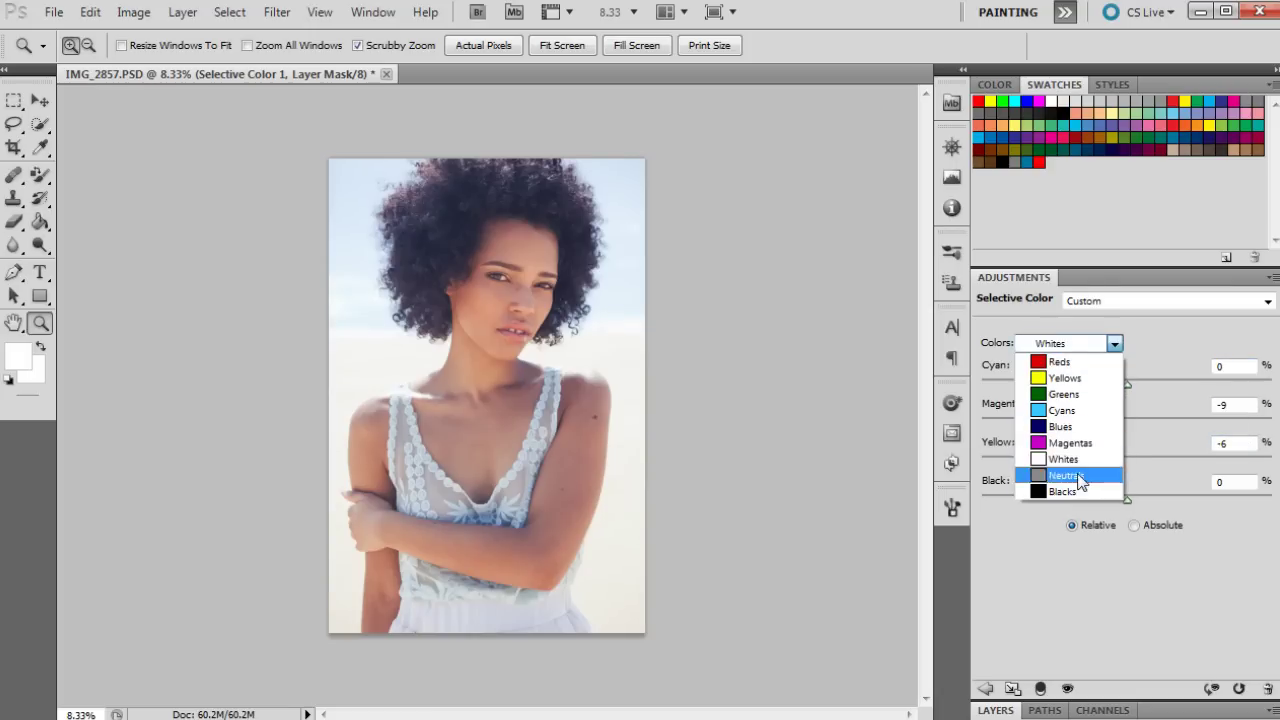
pyautogui.click(1088, 476)
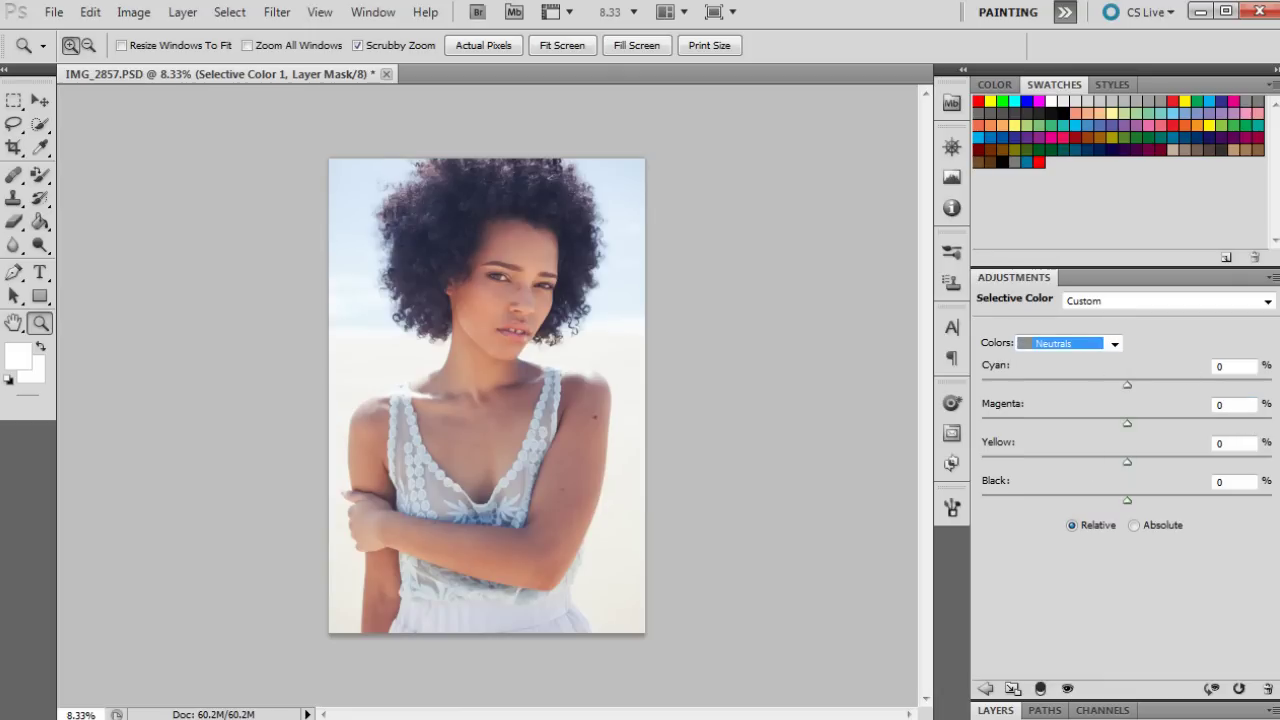
pyautogui.click(1222, 404)
pyautogui.write('-2')
pyautogui.press('Tab')
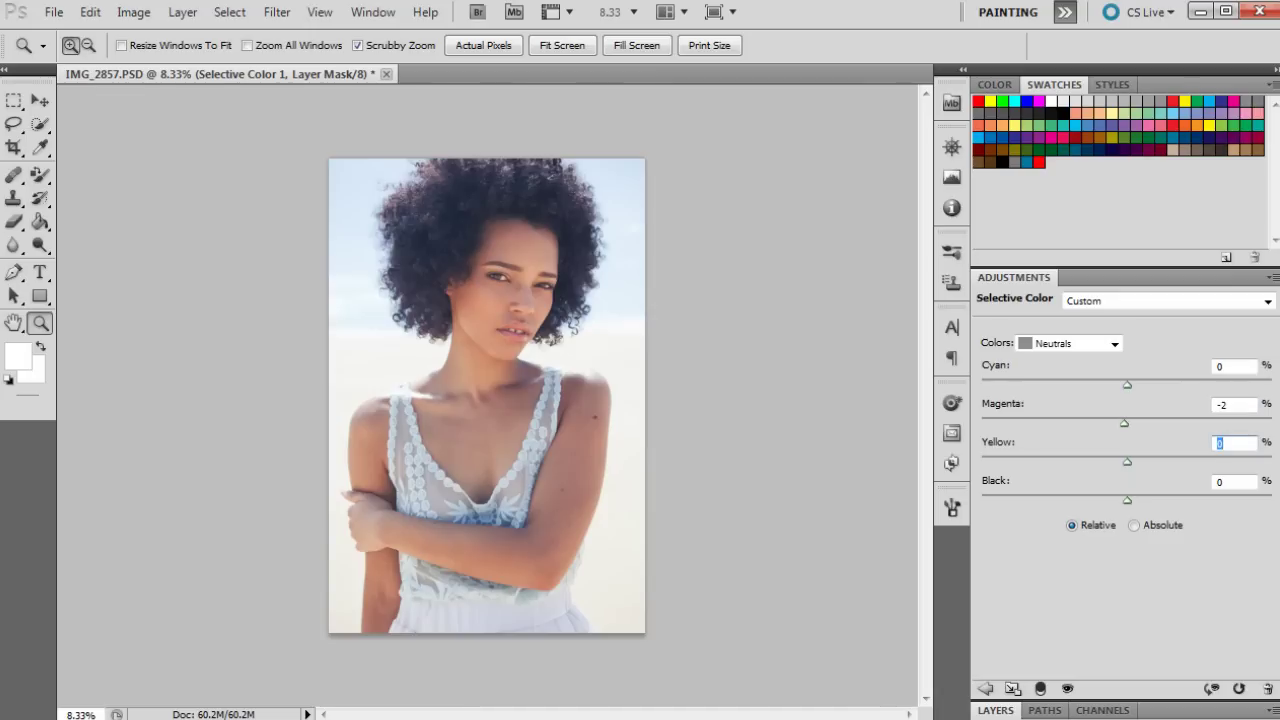
pyautogui.write('-1')
# In the Blacks range, set Cyan to 2, Magenta to -5 and Yellow to 5
pyautogui.click(1094, 346)
pyautogui.click(1062, 492)
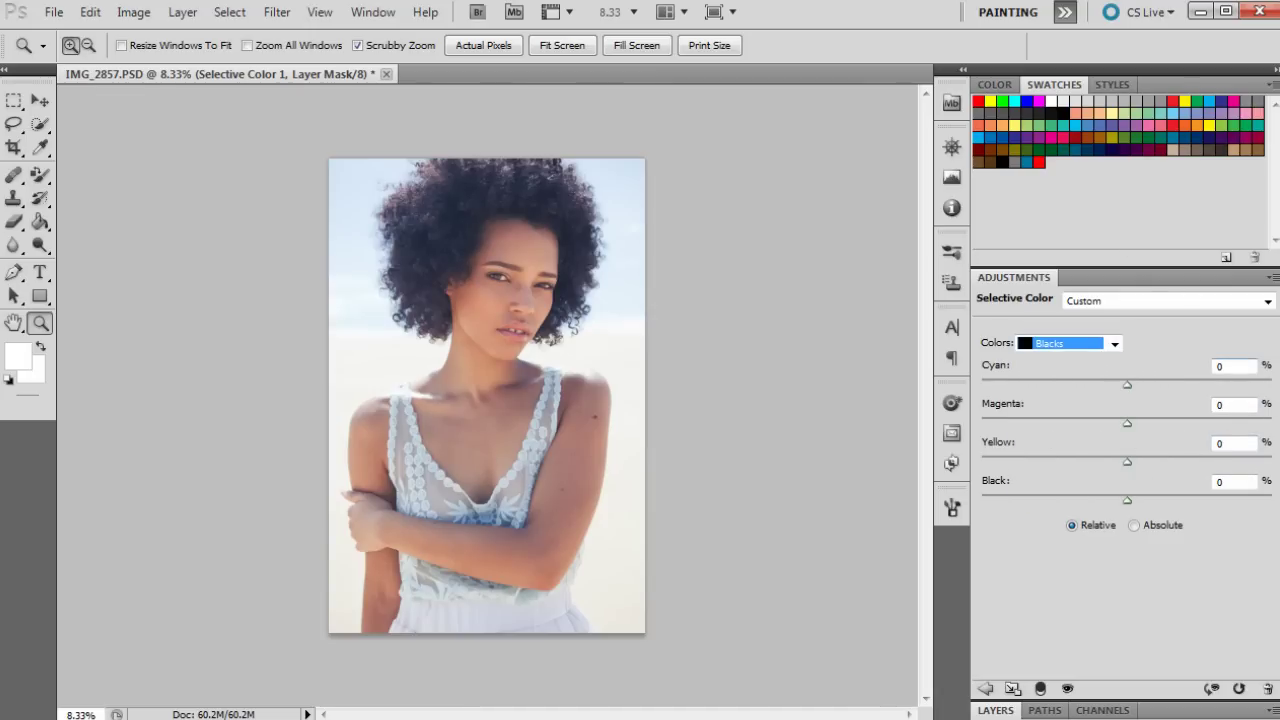
pyautogui.click(1232, 366)
pyautogui.write('2')
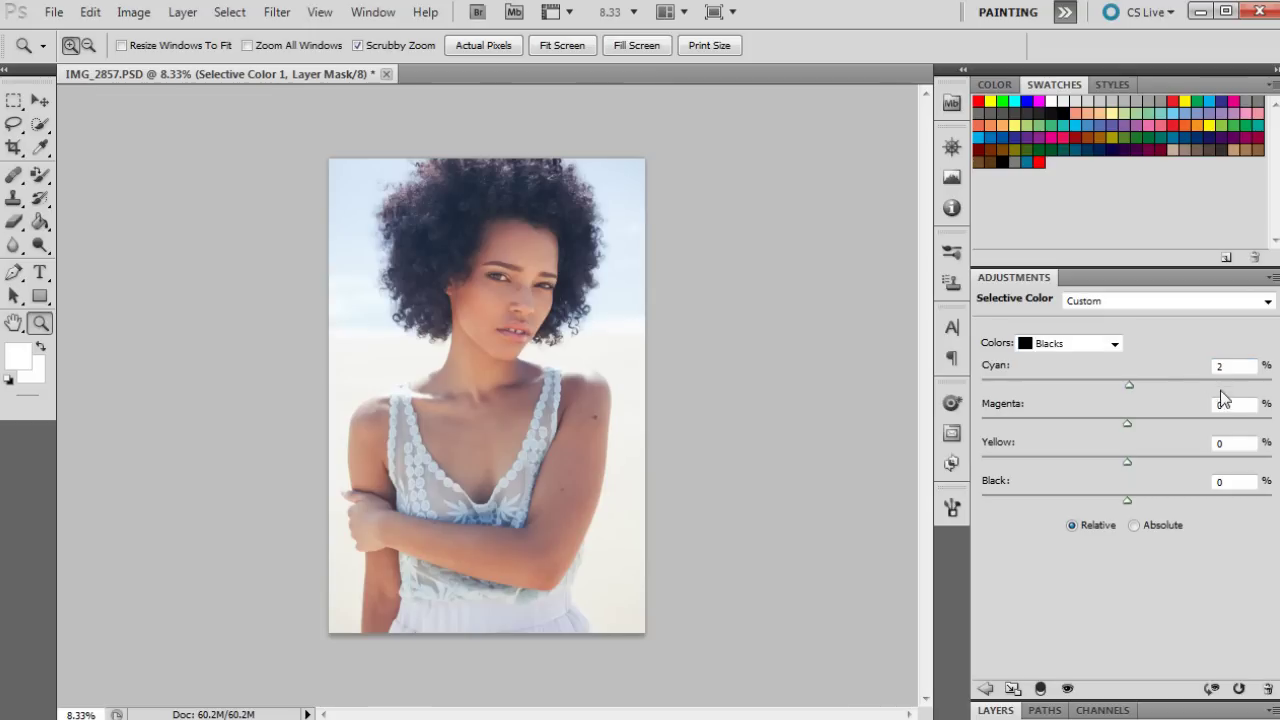
pyautogui.click(1224, 405)
pyautogui.write('-5')
pyautogui.click(1236, 443)
pyautogui.write('5')
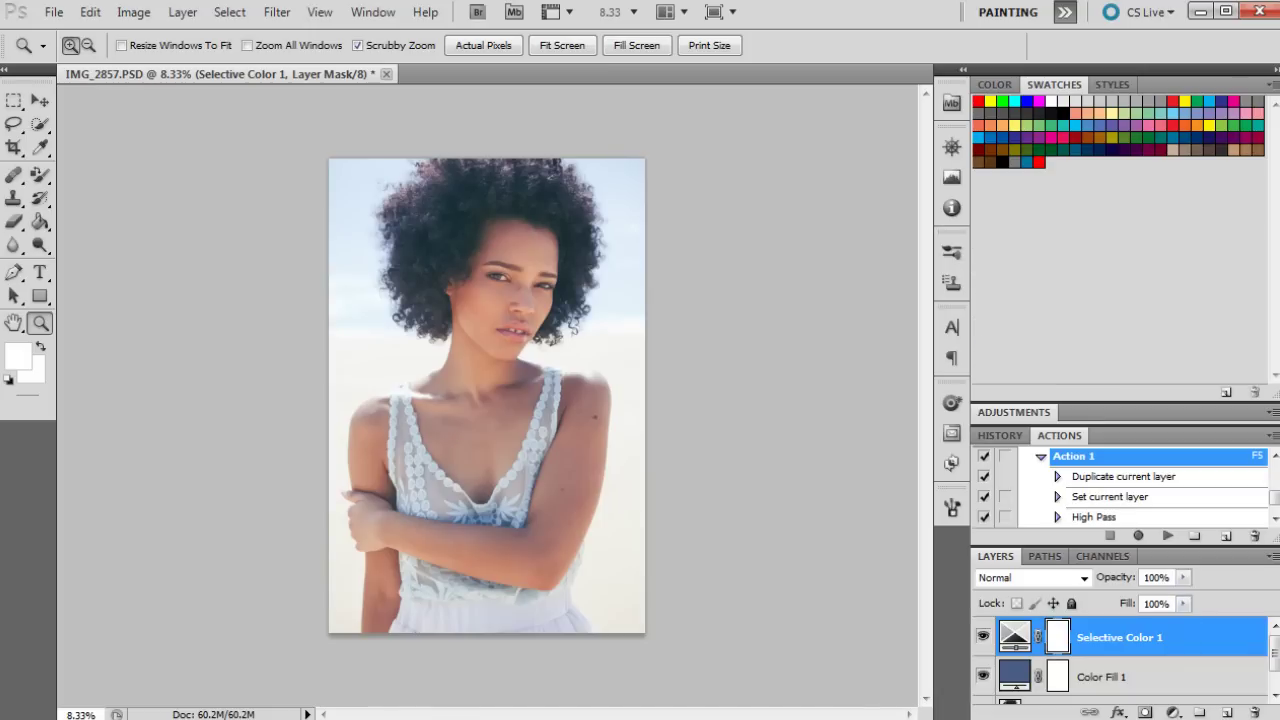
# Add a Levels adjustment layer with the black input point set to 14
pyautogui.click(1173, 712)
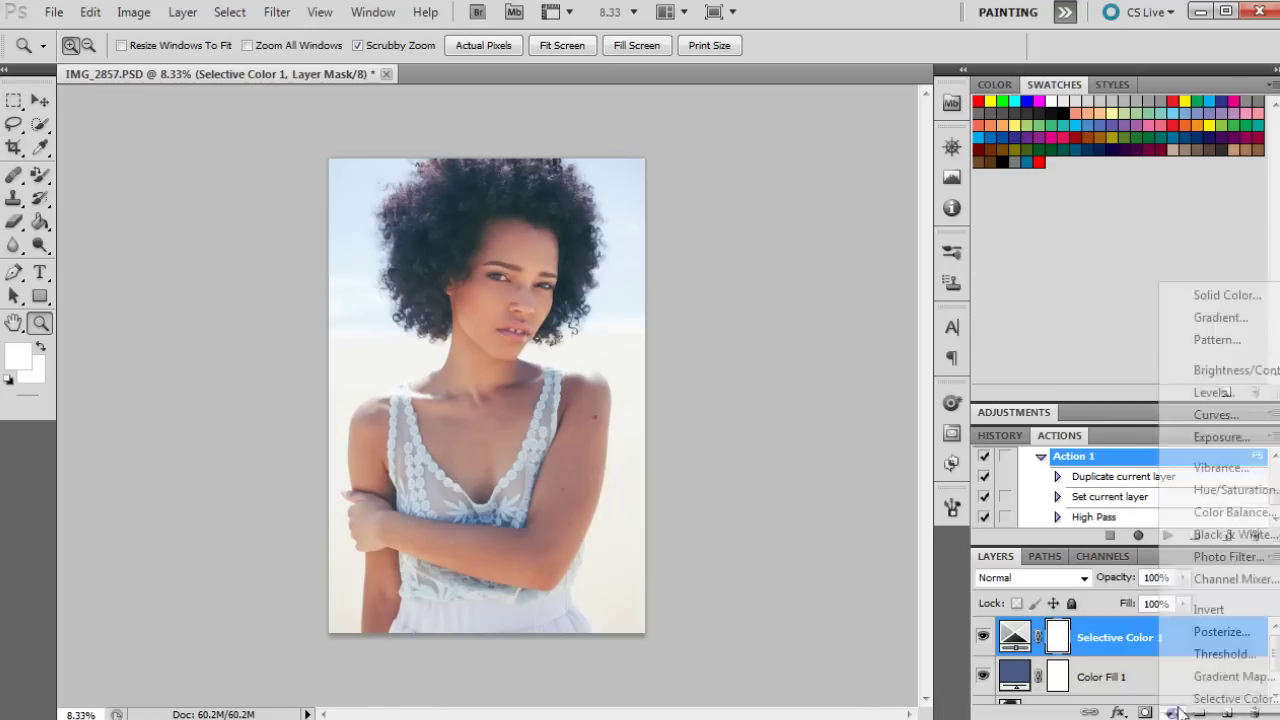
pyautogui.click(1223, 368)
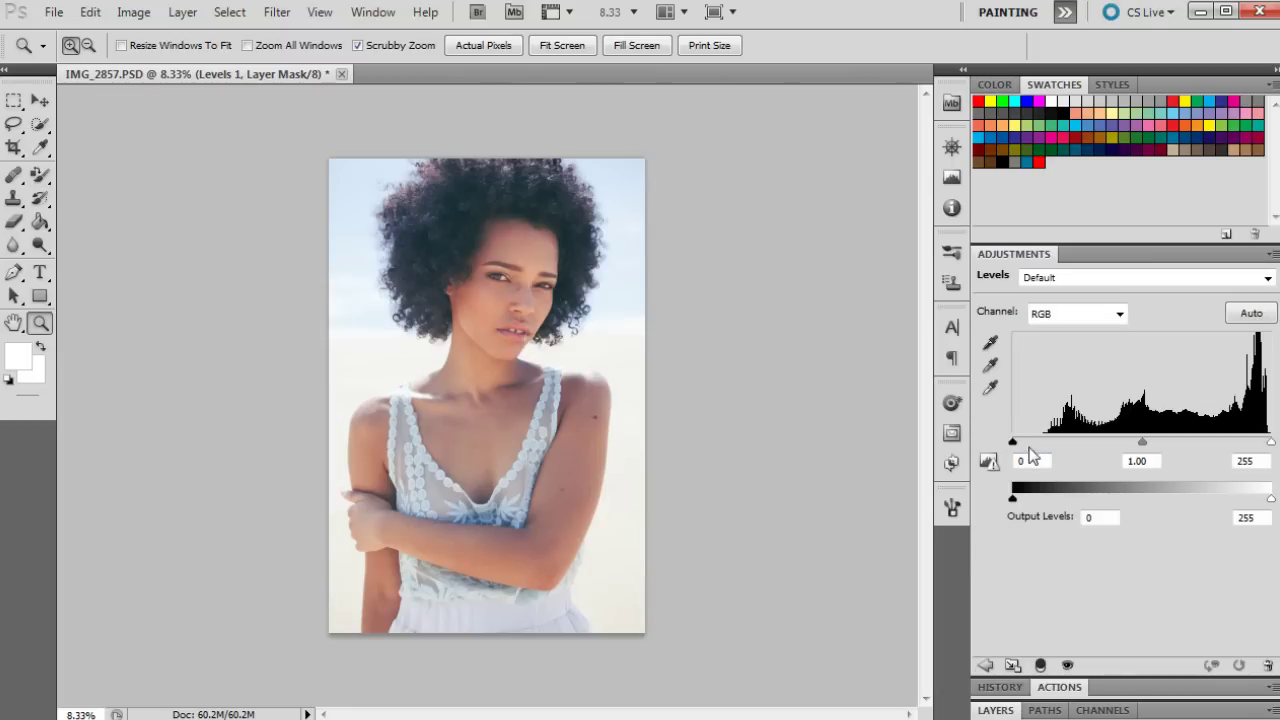
pyautogui.click(1024, 461)
pyautogui.write('14')
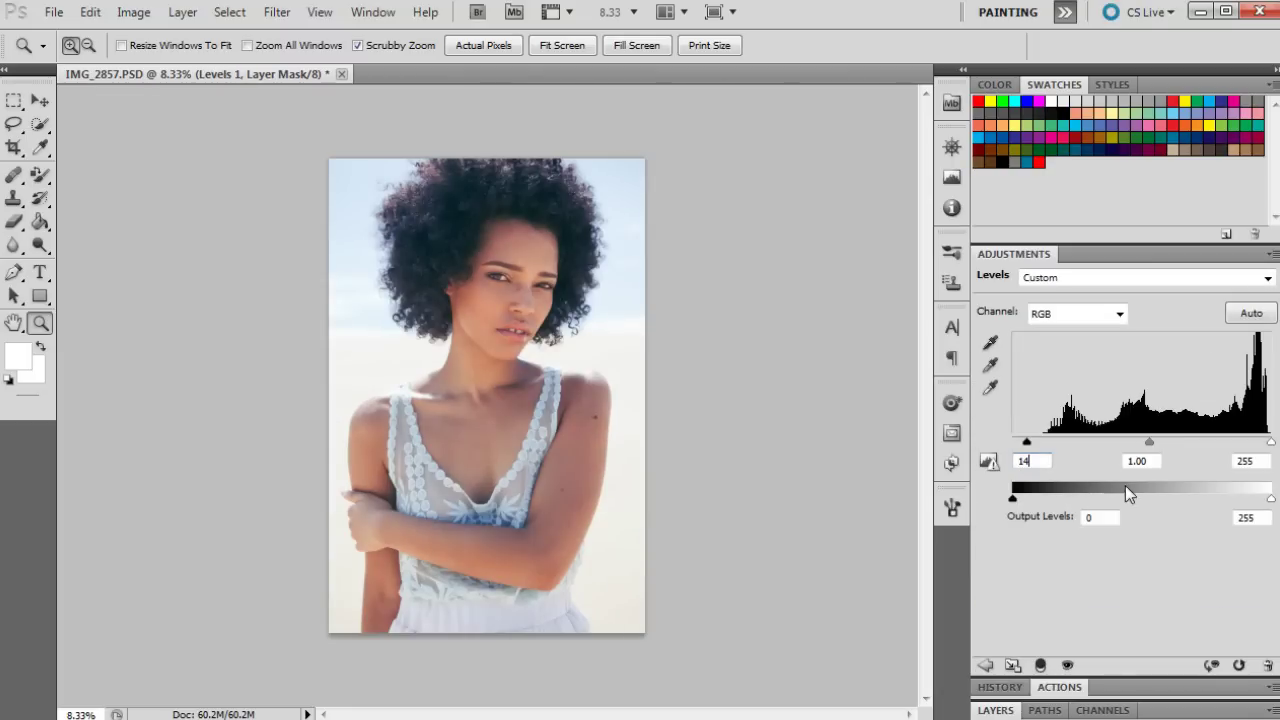
pyautogui.press('Tab')
pyautogui.press('Tab')
pyautogui.click(998, 712)
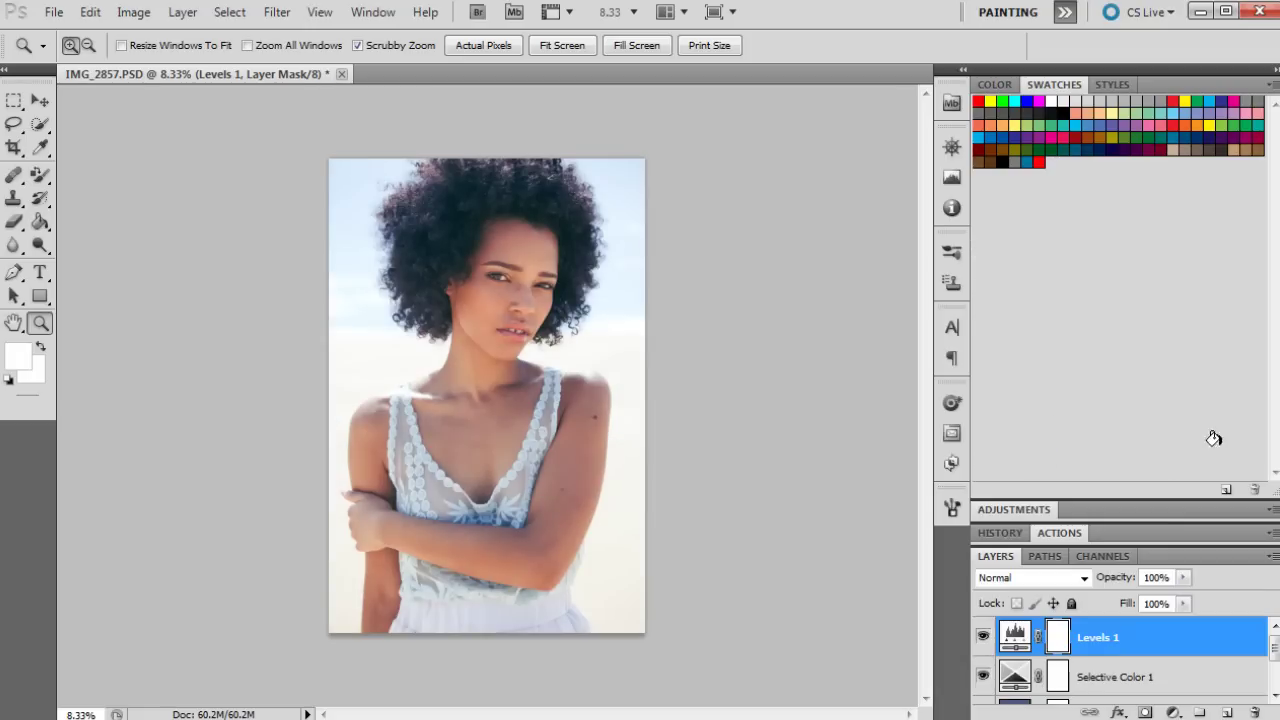
# Add a Curves layer with curve points at 56/56 and input 115, output 118
pyautogui.click(1173, 712)
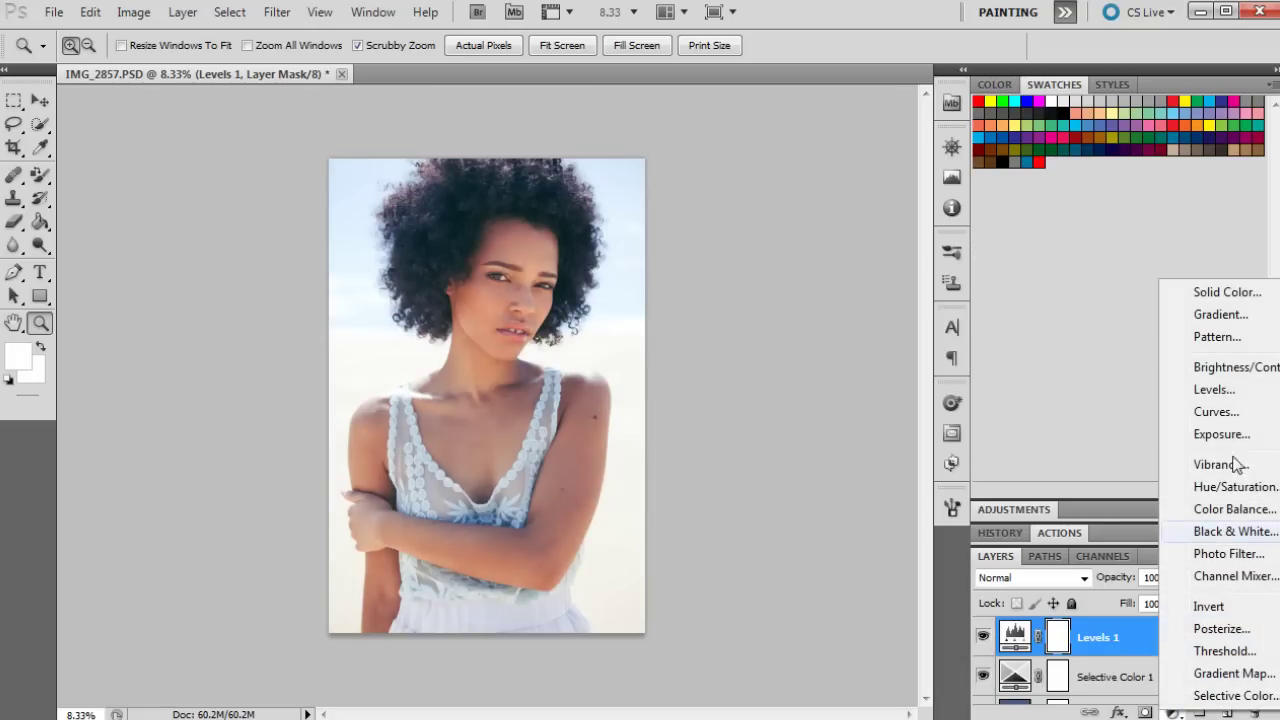
pyautogui.click(1216, 411)
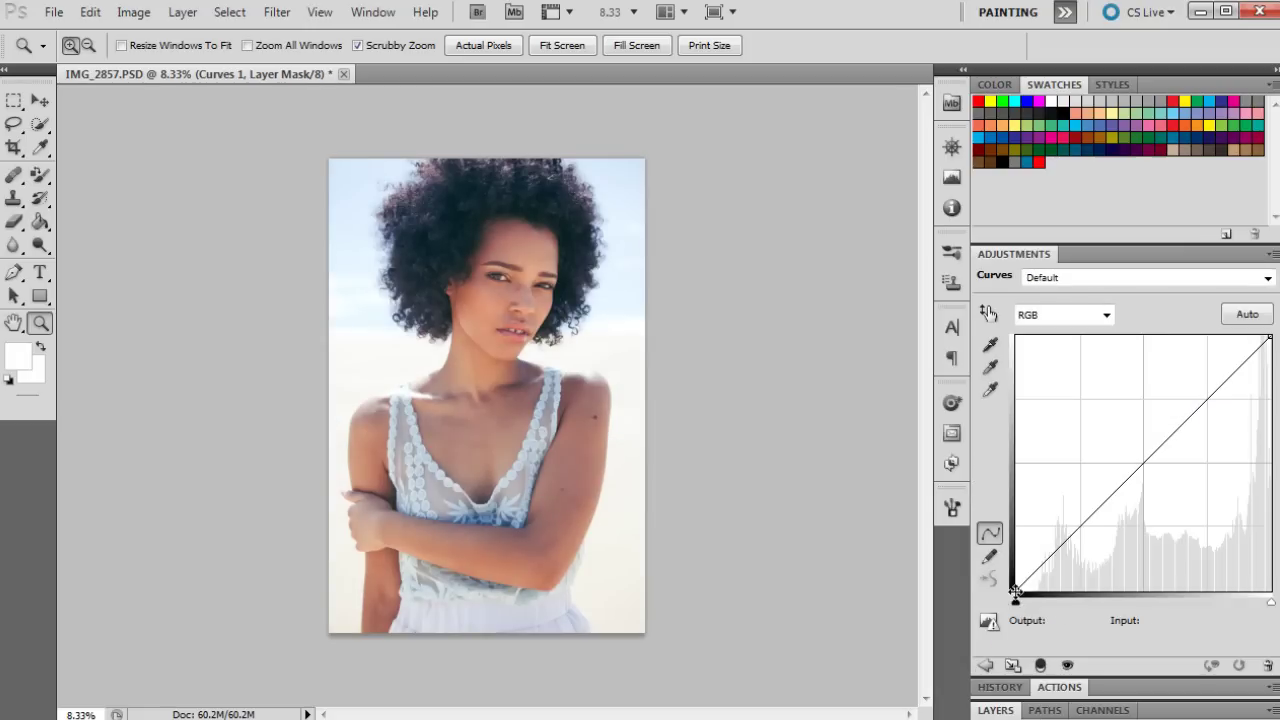
pyautogui.click(1015, 590)
pyautogui.moveTo(1063, 565); pyautogui.dragTo(1063, 537)
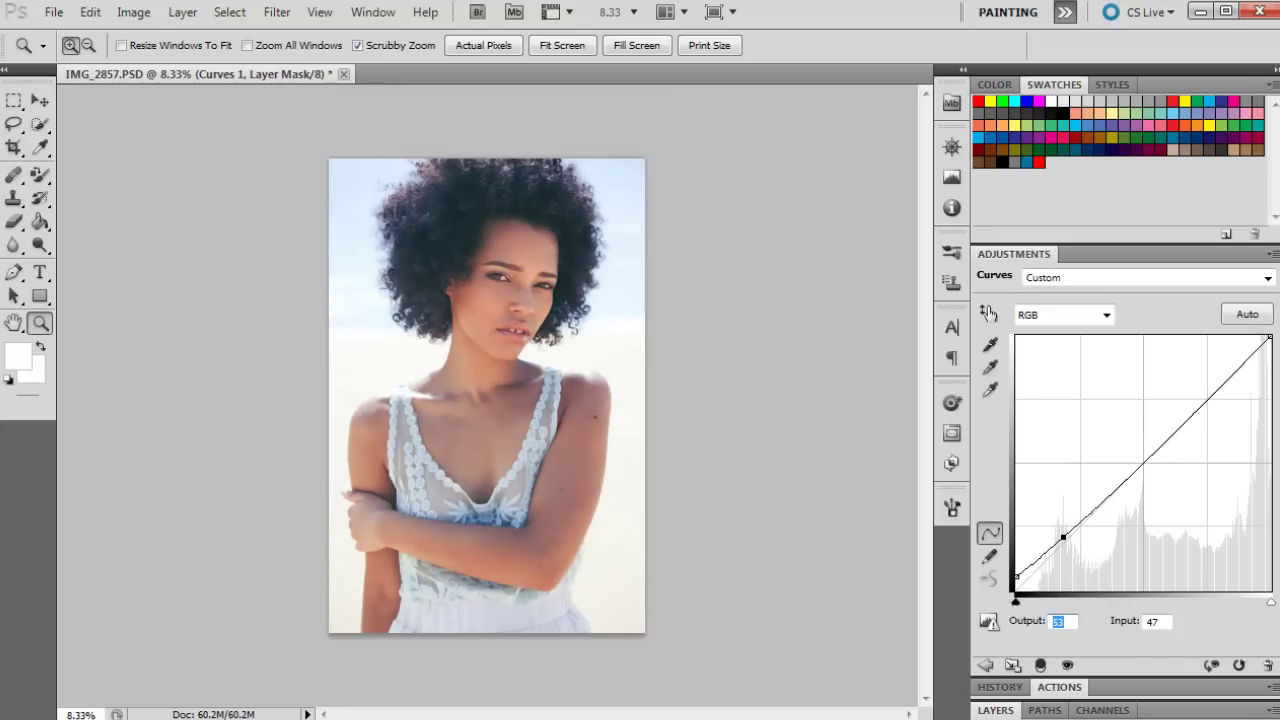
pyautogui.write('56')
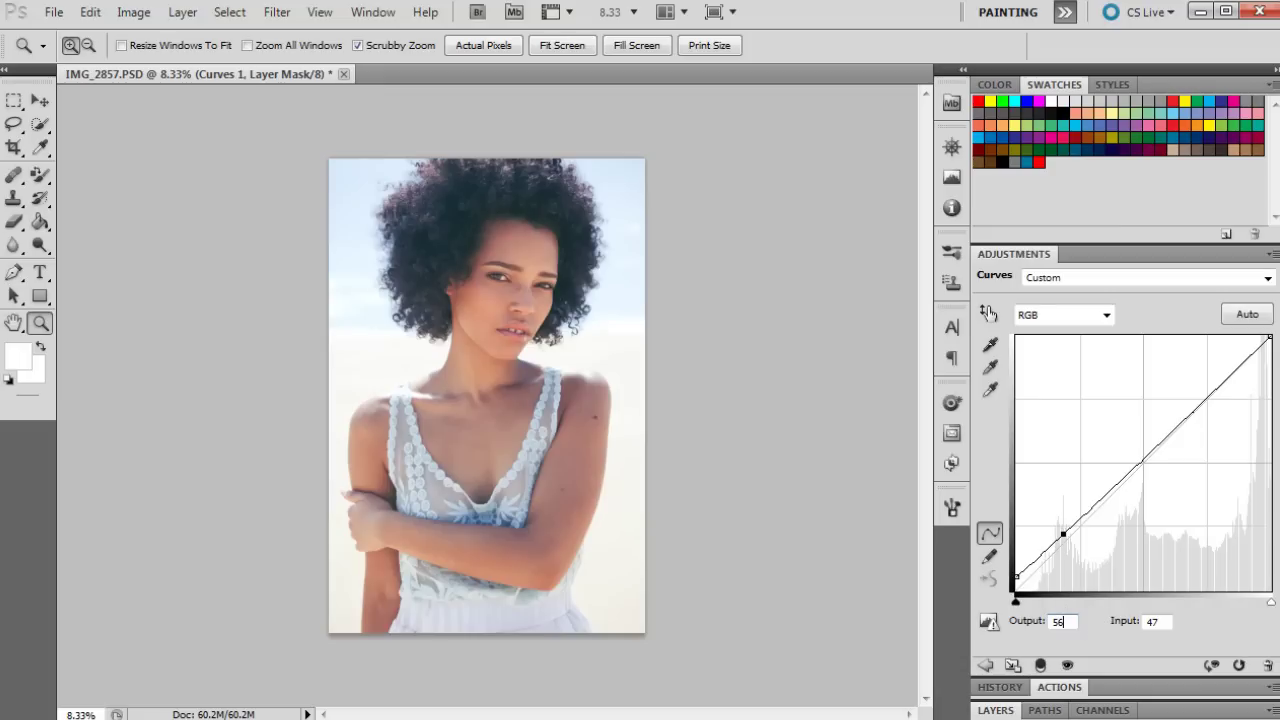
pyautogui.press('Tab')
pyautogui.write('56')
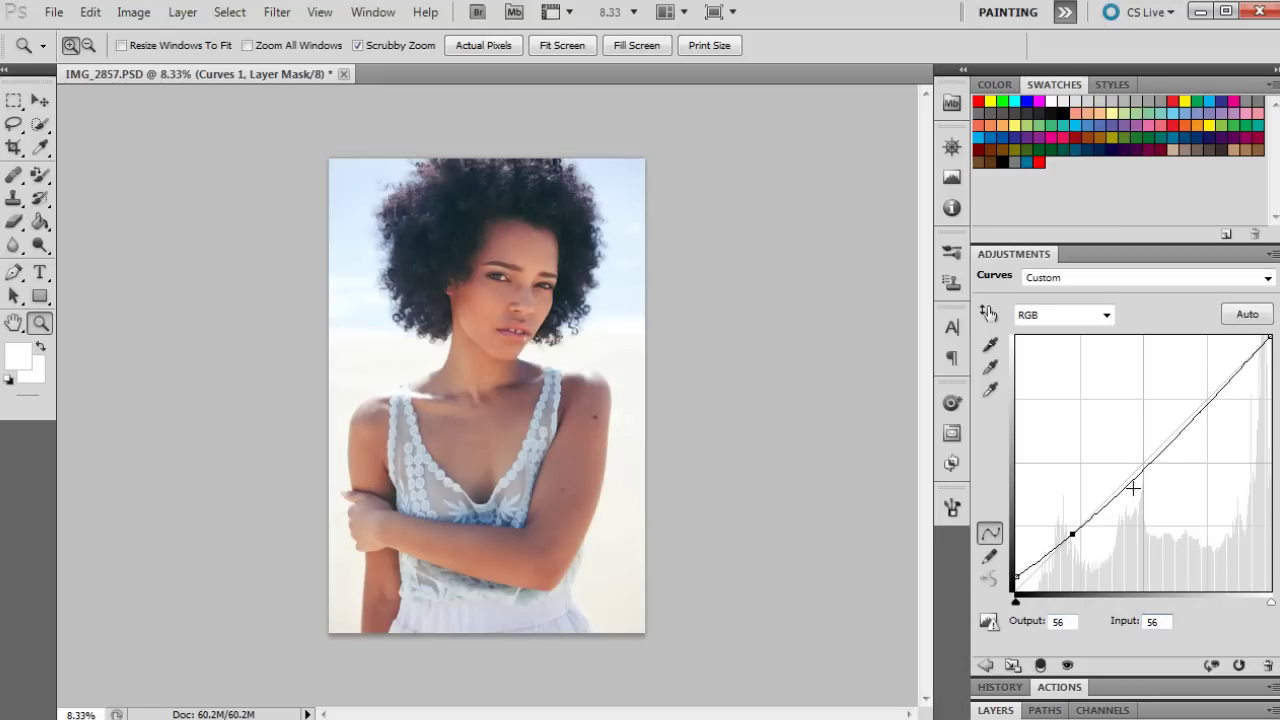
pyautogui.click(1127, 484)
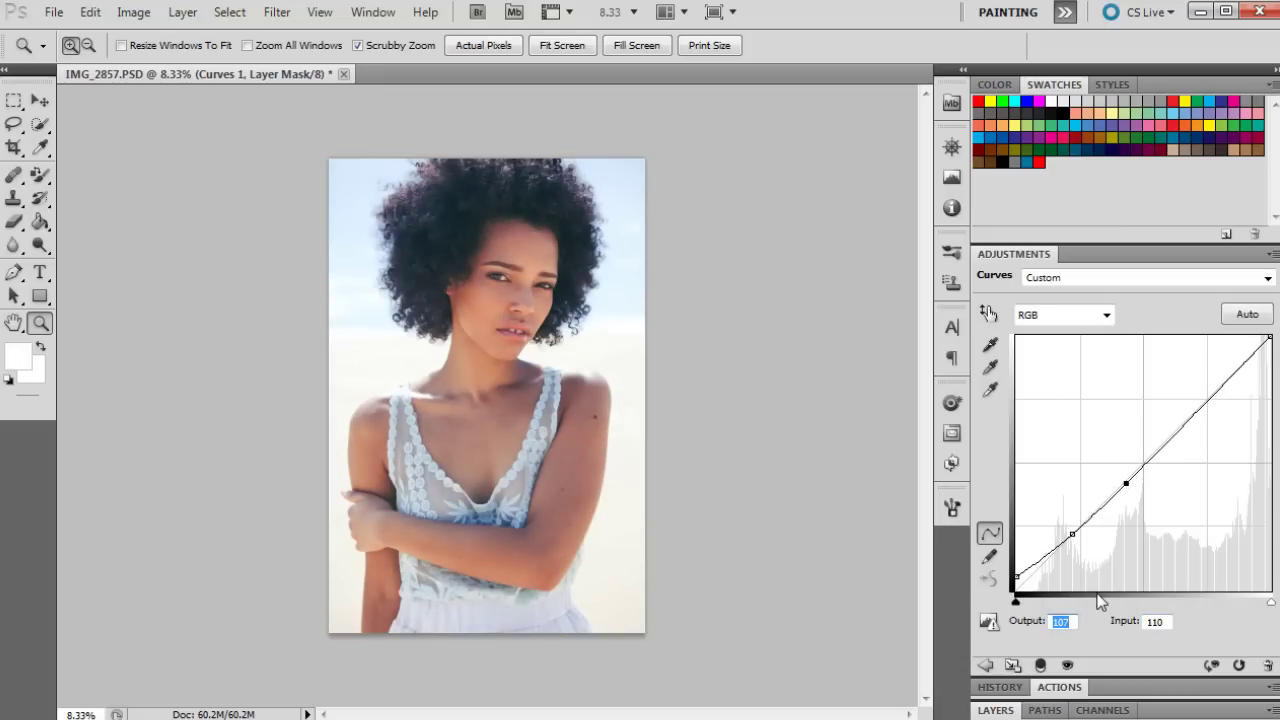
pyautogui.write('118')
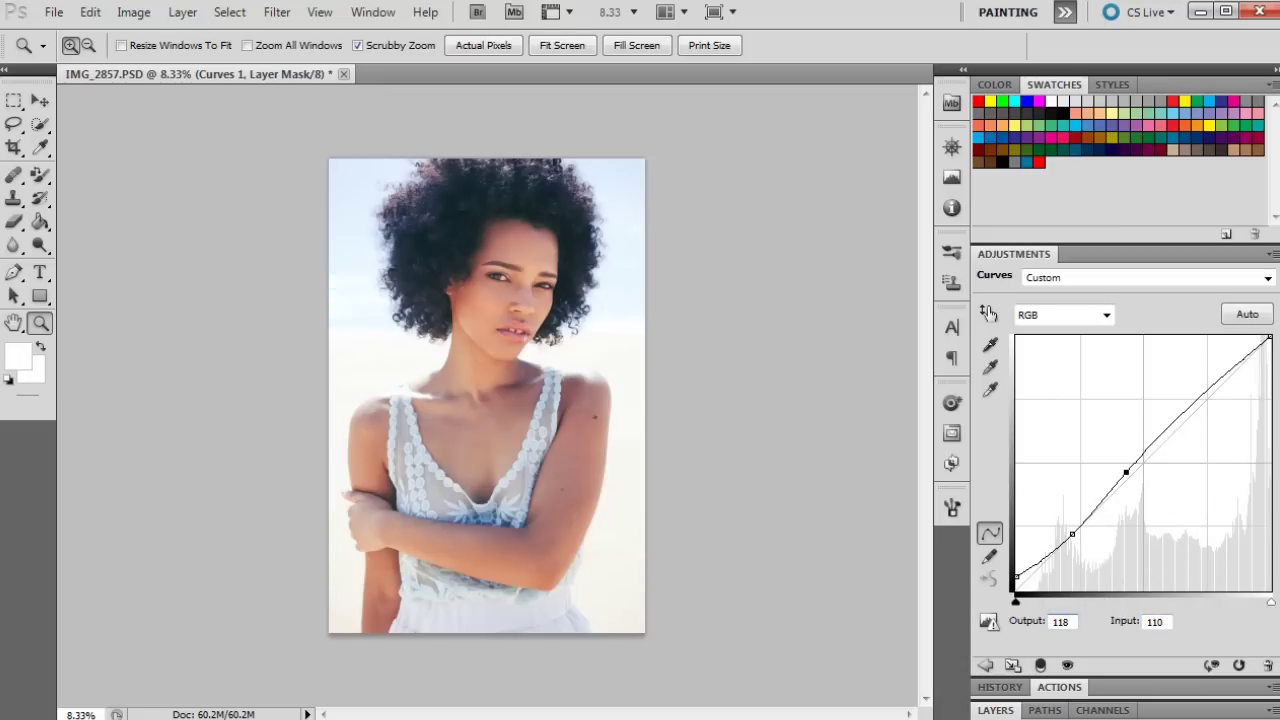
pyautogui.press('Tab')
pyautogui.write('115')
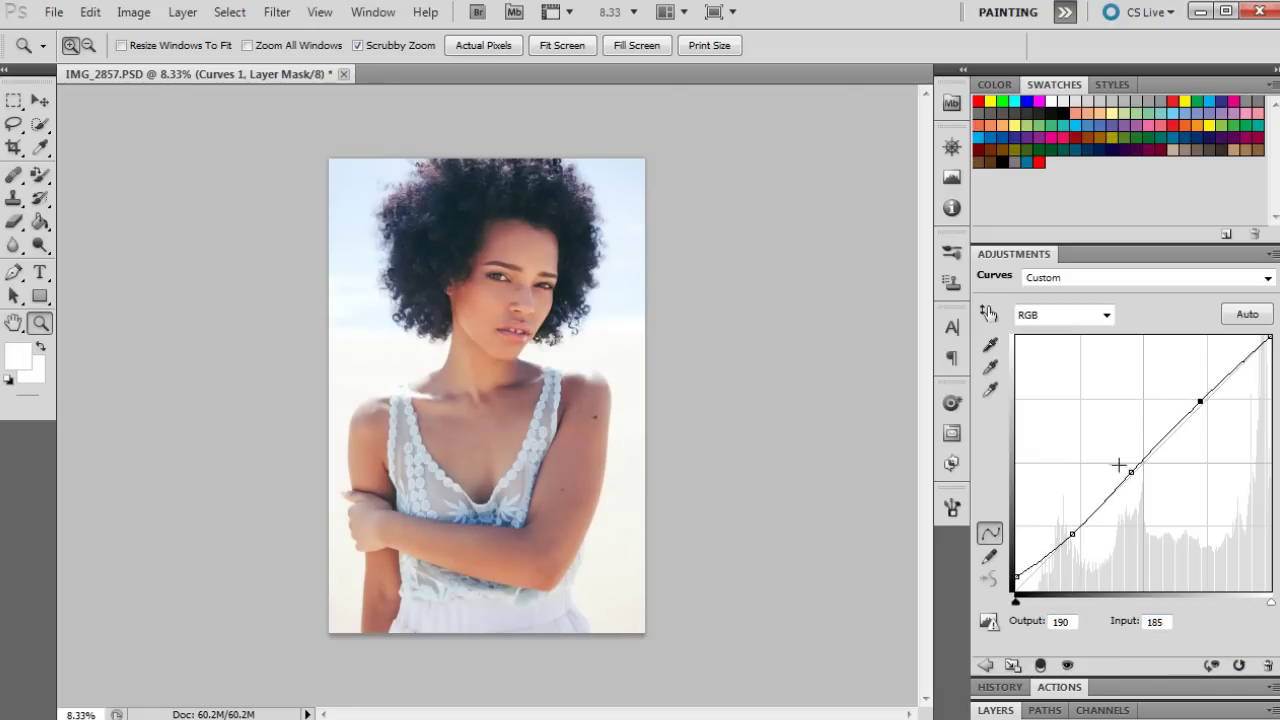
# Add an upper curve point at input 190, output 200 and lower the white output to 251
pyautogui.click(1060, 621)
pyautogui.write('200')
pyautogui.press('Tab')
pyautogui.write('2190')
pyautogui.doubleClick(1157, 621)
pyautogui.write('190')
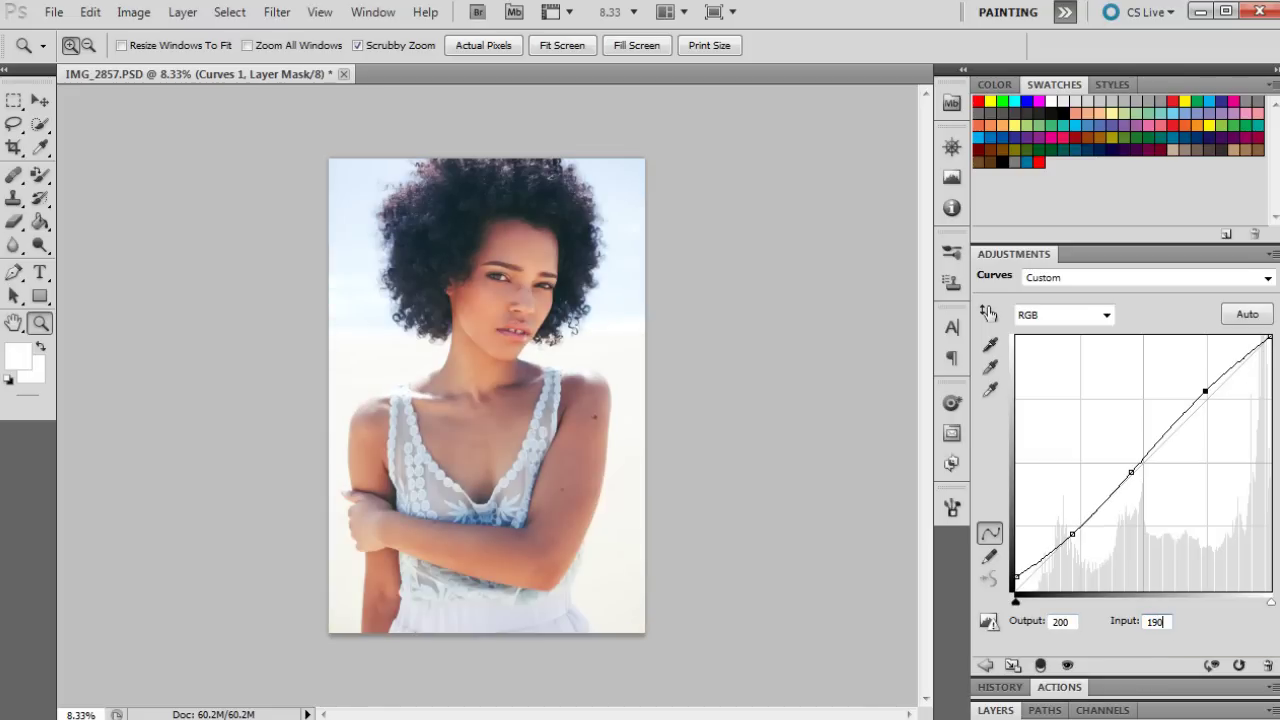
pyautogui.click(1270, 340)
pyautogui.doubleClick(1060, 621)
pyautogui.write('251')
# Toggle Curves 1, Levels 1 and Selective Color 1 off and on to compare their effects
pyautogui.click(1005, 712)
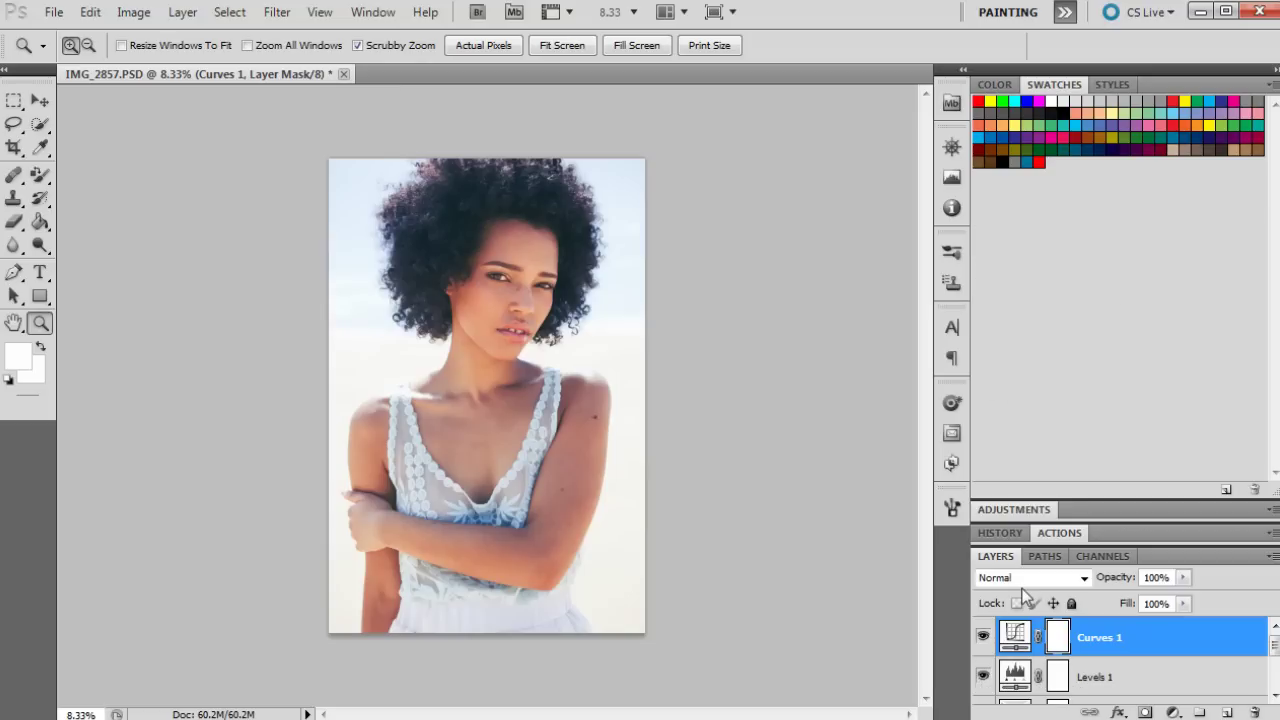
pyautogui.click(982, 638)
pyautogui.click(982, 638)
pyautogui.click(983, 637)
pyautogui.click(983, 637)
pyautogui.click(983, 677)
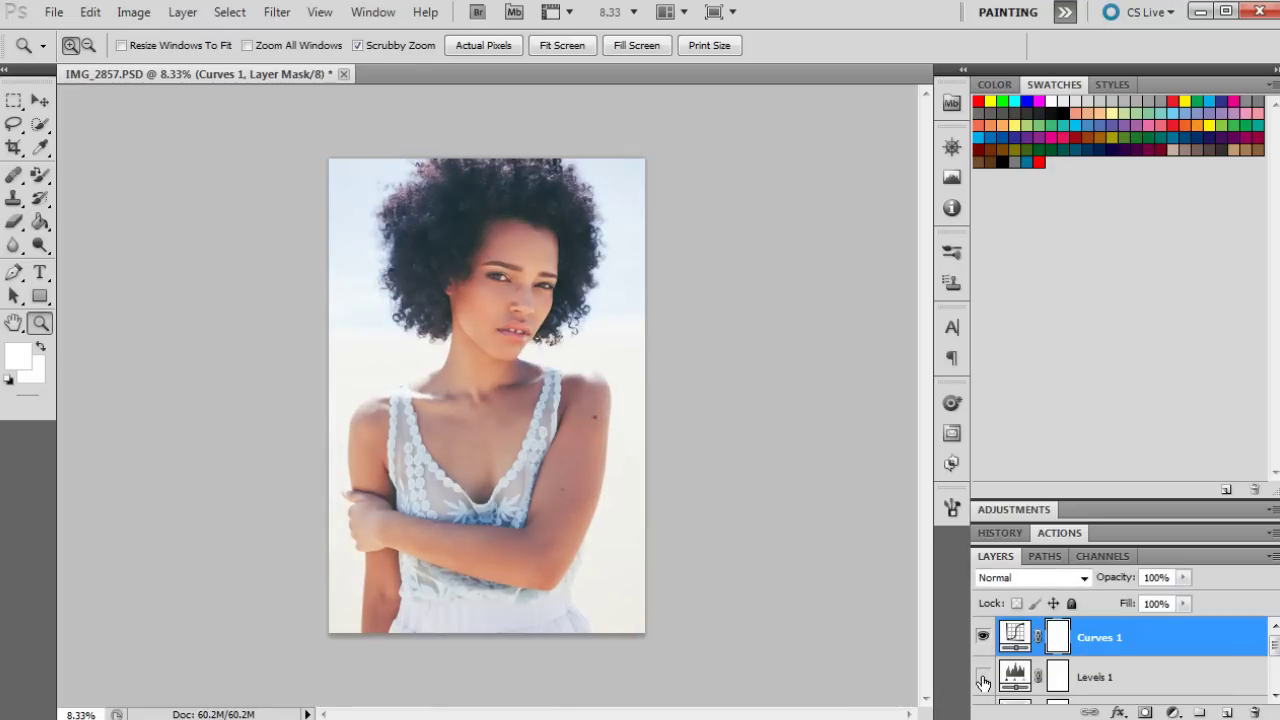
pyautogui.click(983, 677)
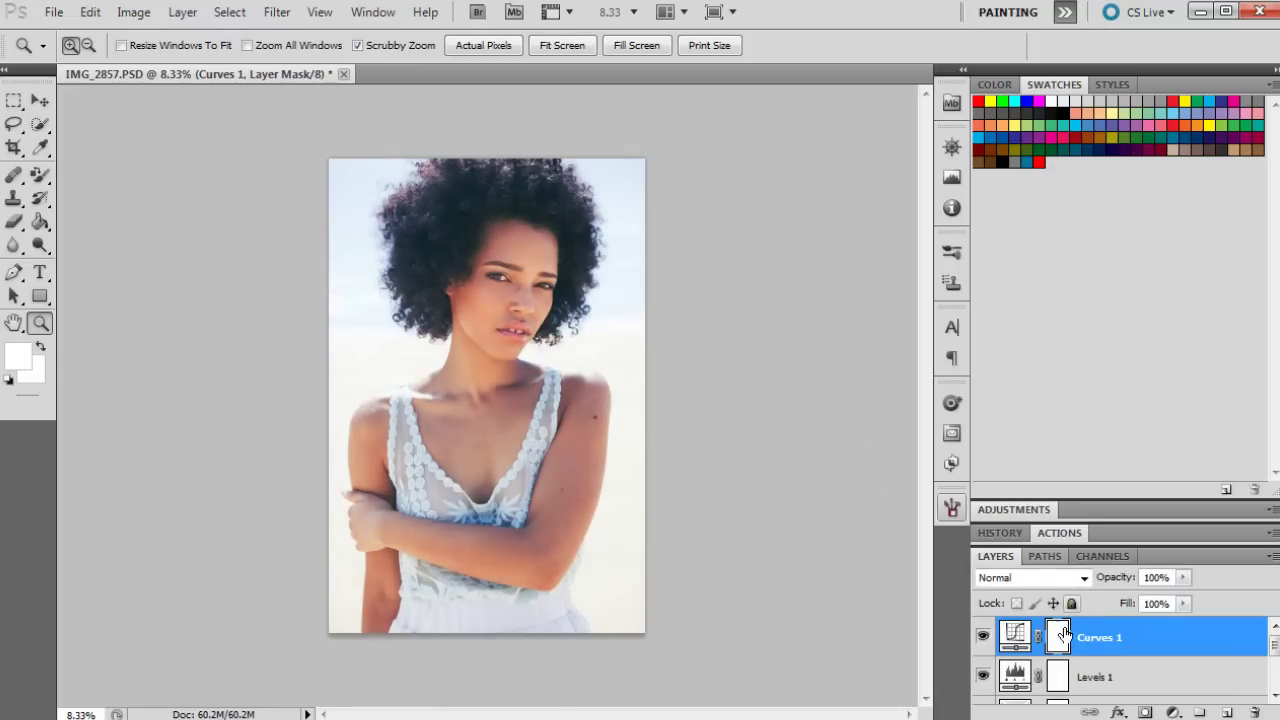
pyautogui.scroll(-1, 1068, 645)
pyautogui.click(985, 677)
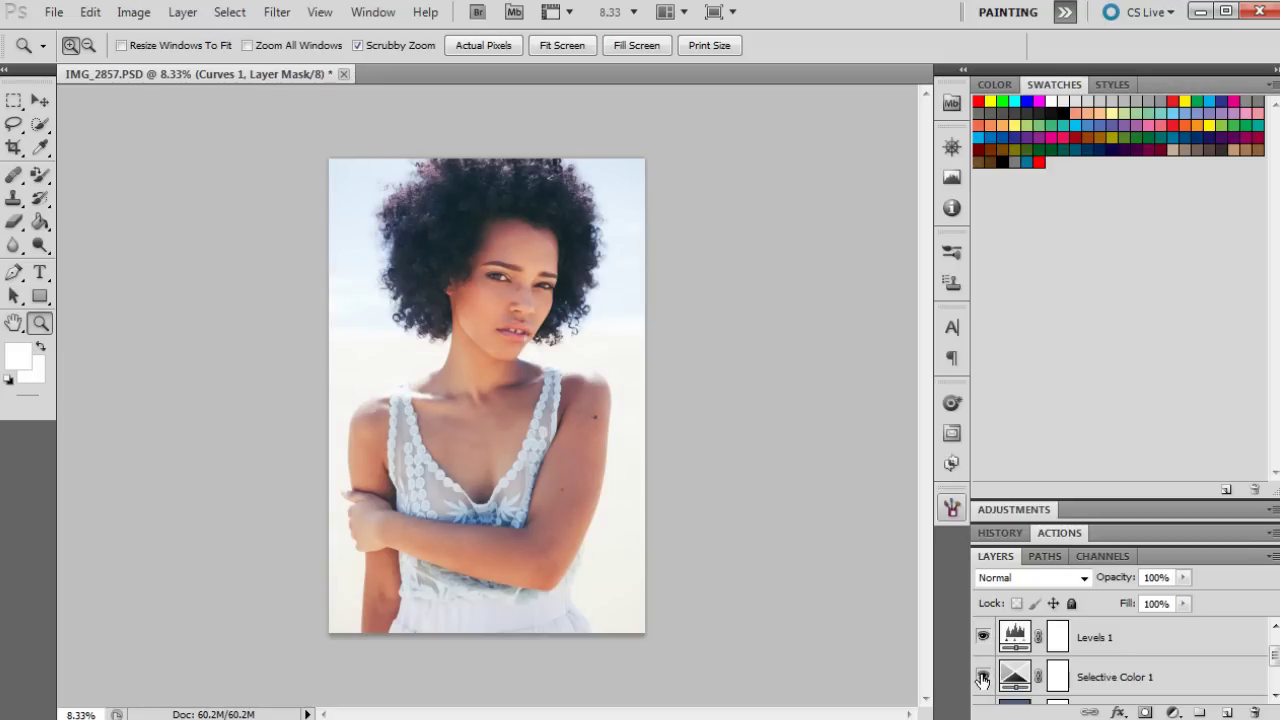
pyautogui.scroll(1, 1098, 660)
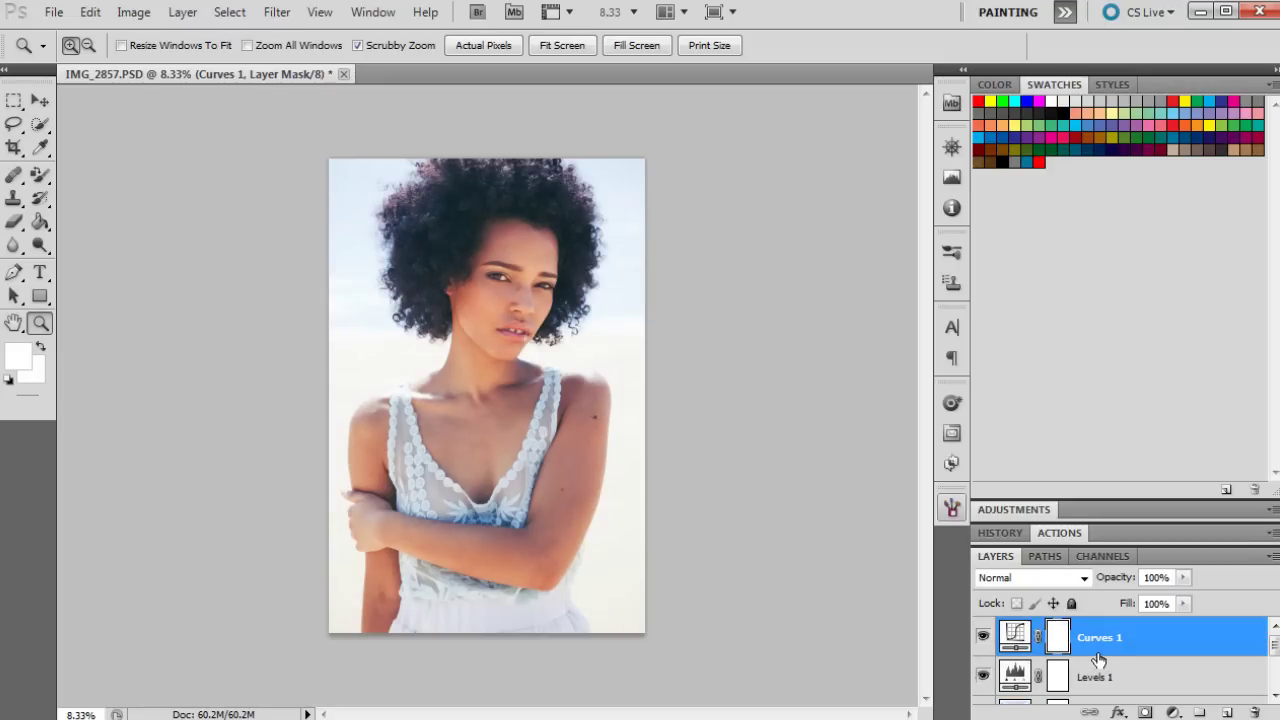
pyautogui.scroll(-3, 1096, 662)
pyautogui.scroll(3, 1095, 660)
# Add a Vibrance adjustment layer with Vibrance set to -5
pyautogui.click(1173, 712)
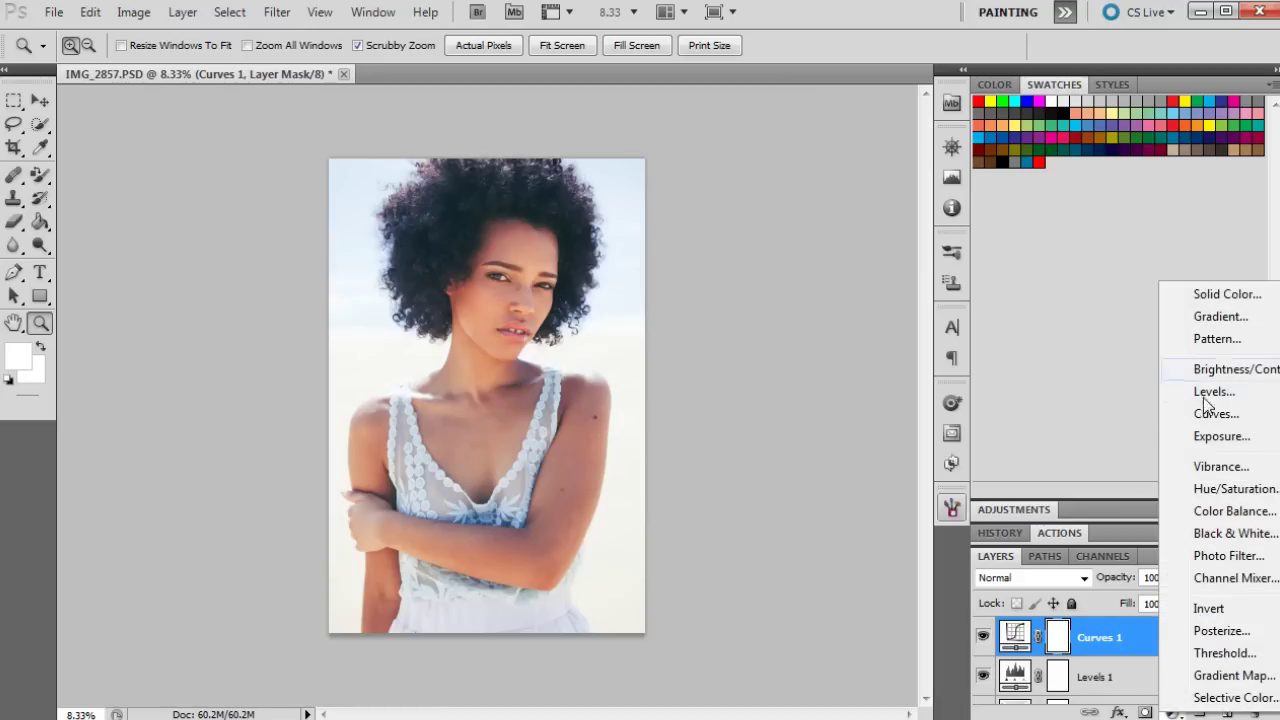
pyautogui.click(1218, 466)
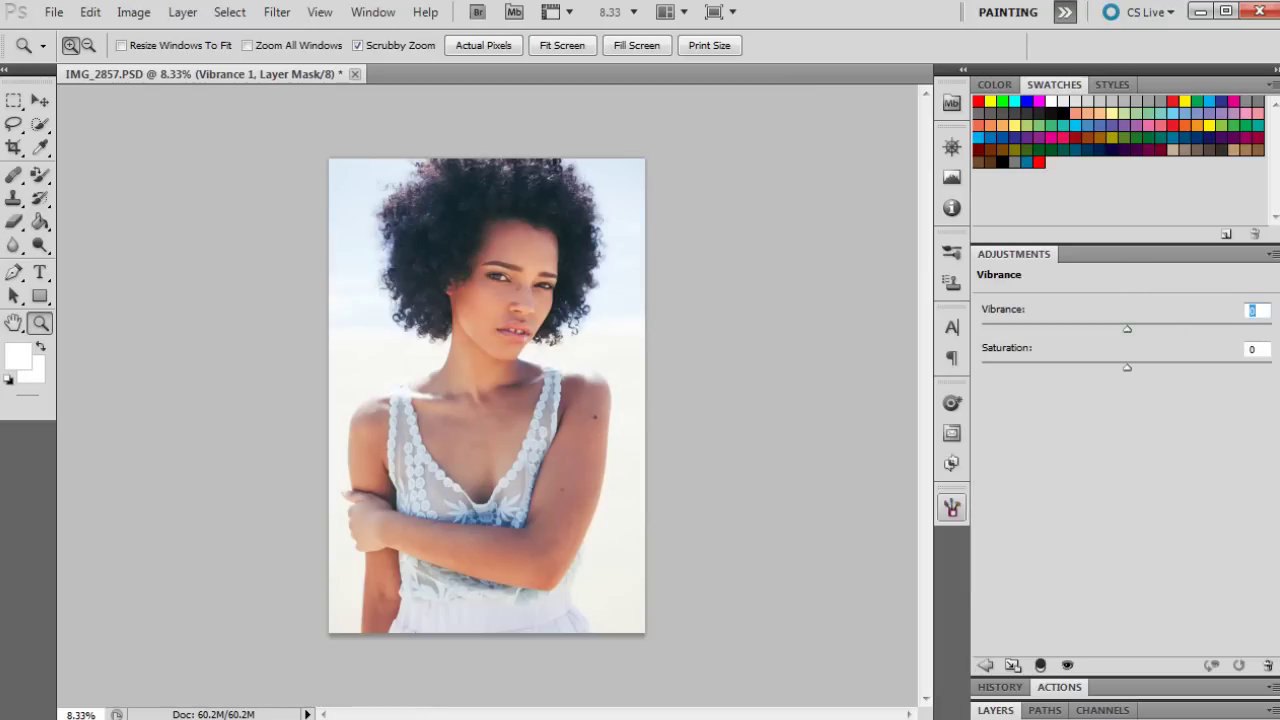
pyautogui.write('-5')
pyautogui.click(1000, 710)
# Start a new Solid Color fill layer, entering hex 5d8e68 in the Color Picker
pyautogui.click(1170, 711)
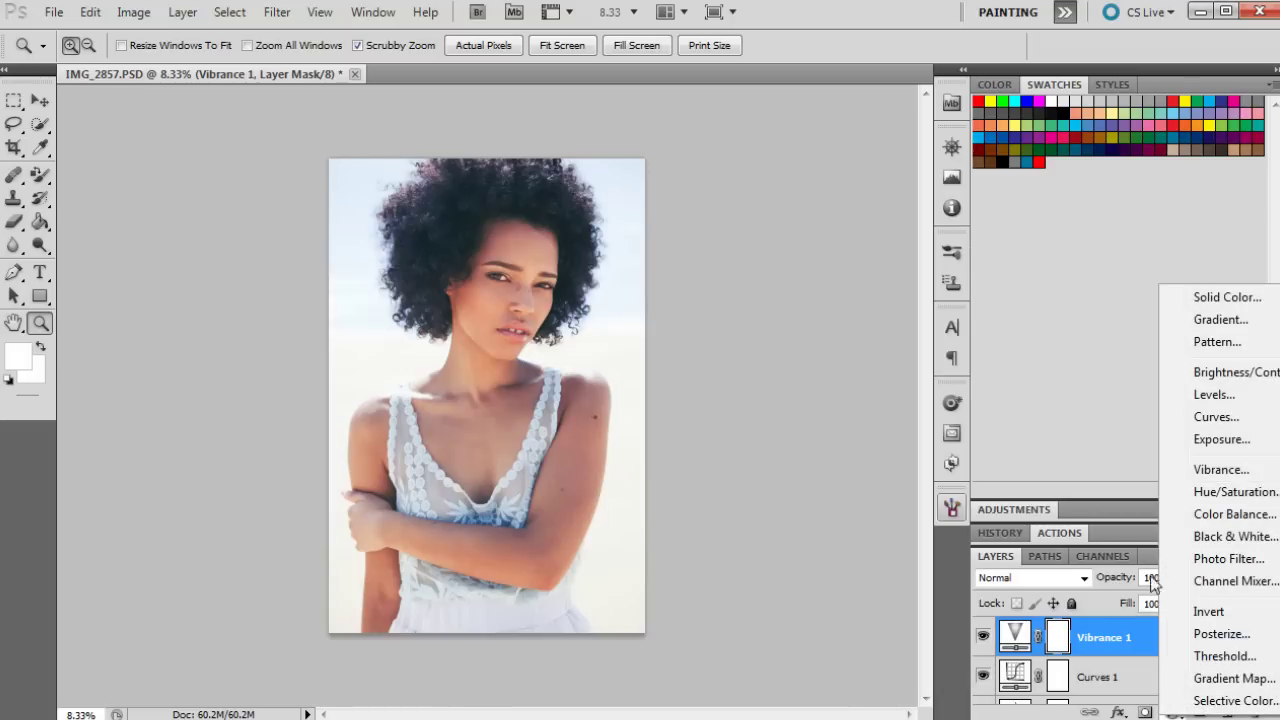
pyautogui.click(1220, 296)
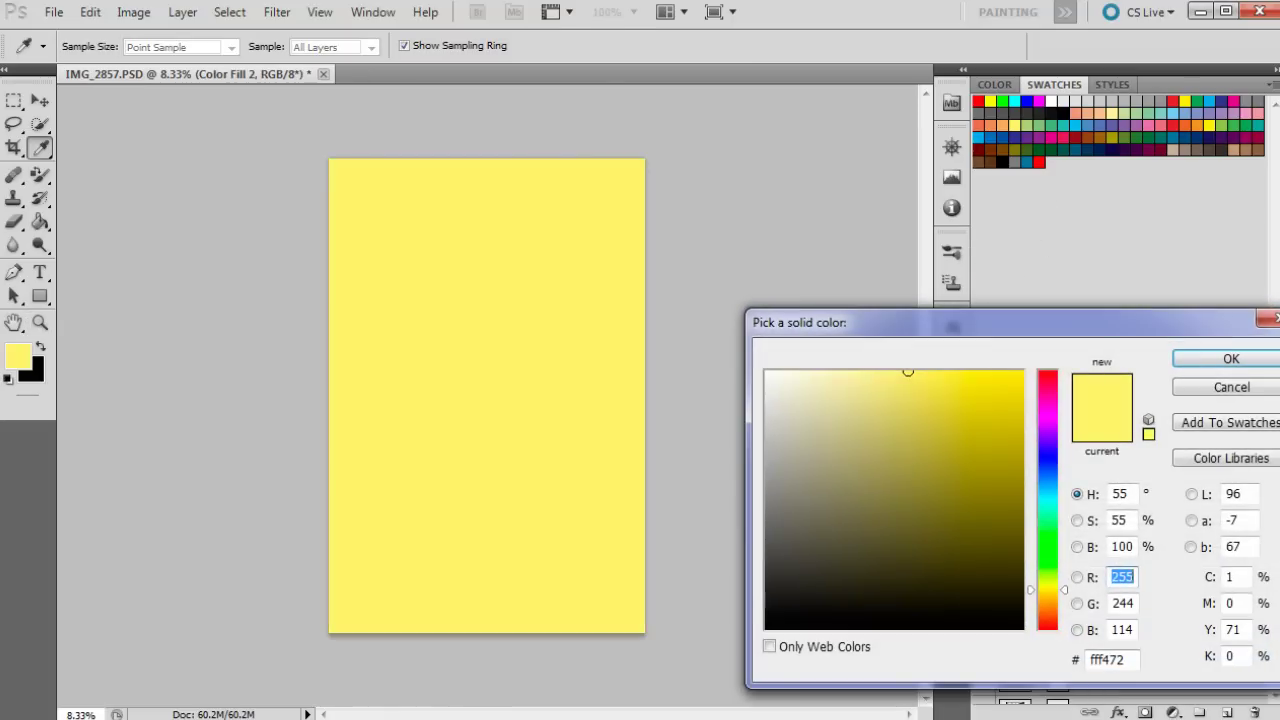
pyautogui.write('5d')
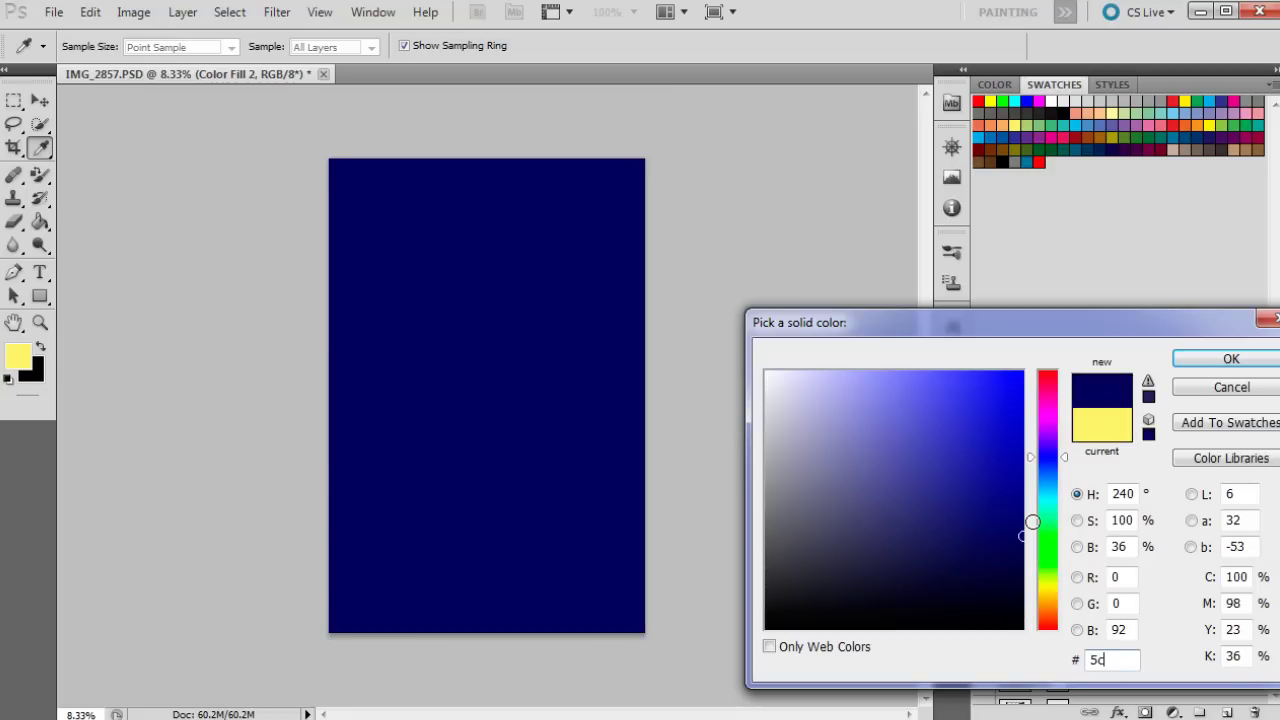
pyautogui.write('8e')
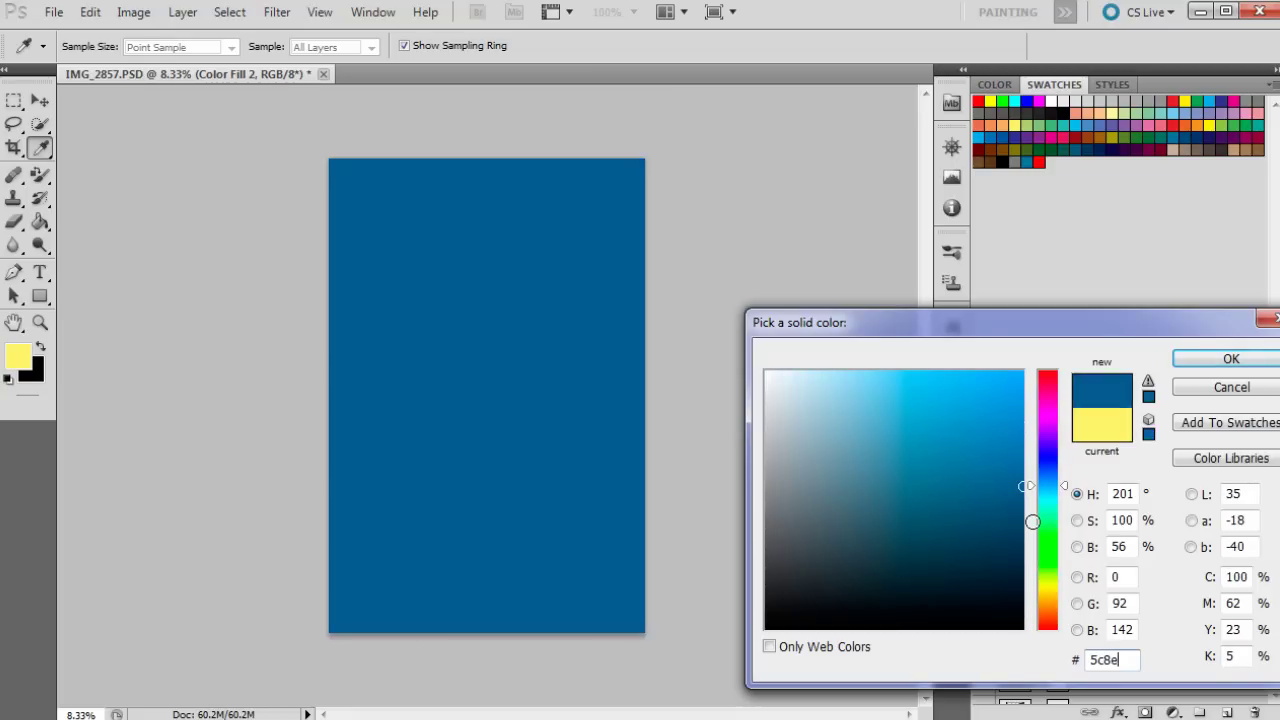
pyautogui.write('68')
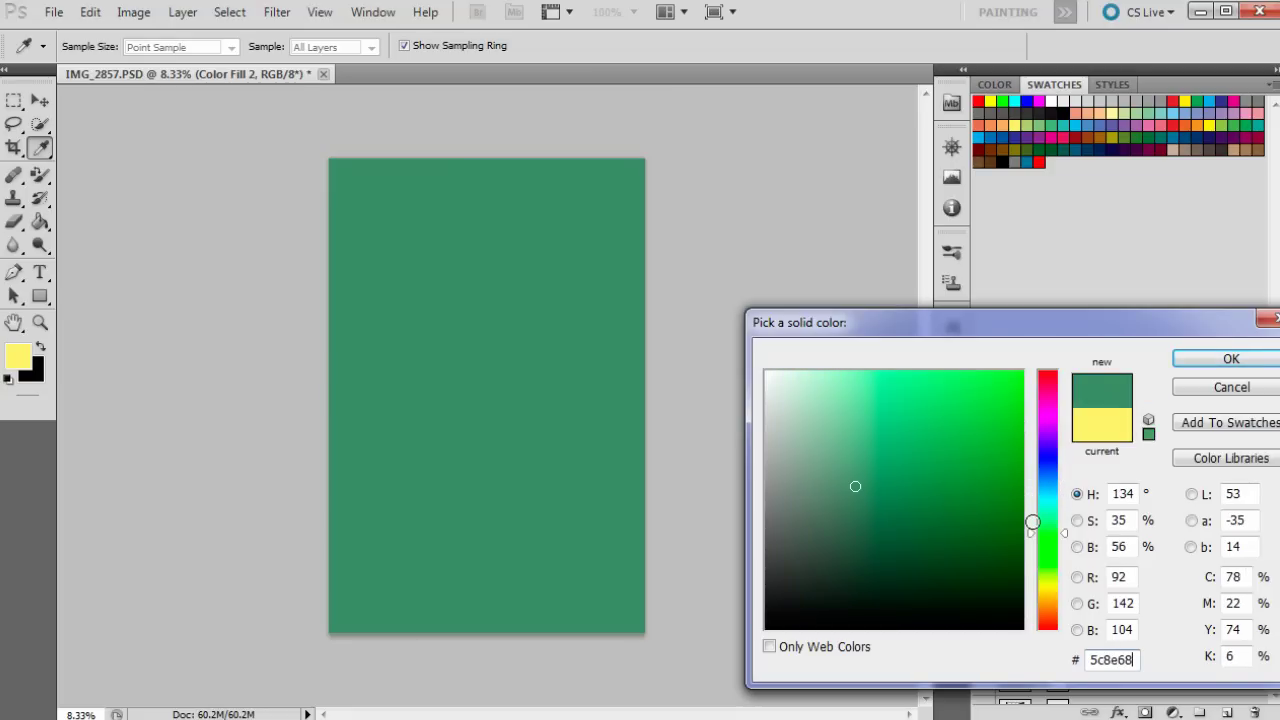
# Confirm the green fill, blend it in Soft Light at 11% opacity, and toggle it to compare
pyautogui.click(1185, 358)
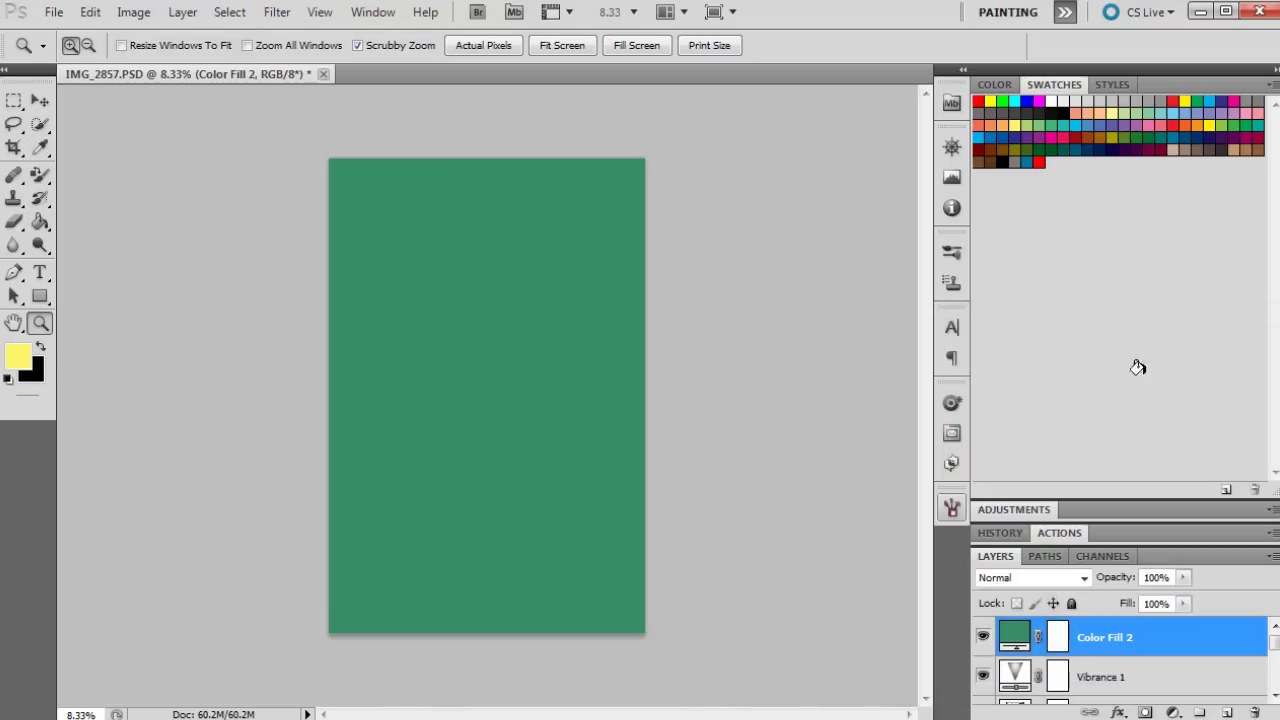
pyautogui.click(1065, 577)
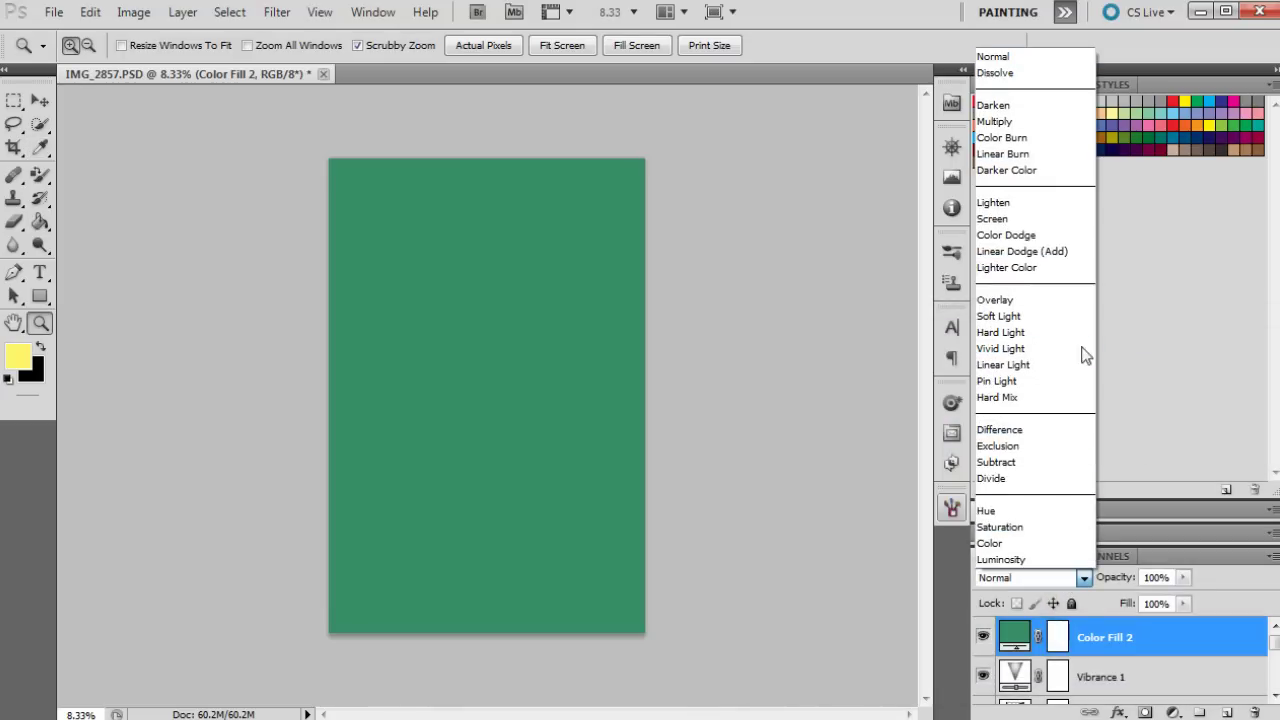
pyautogui.click(1037, 314)
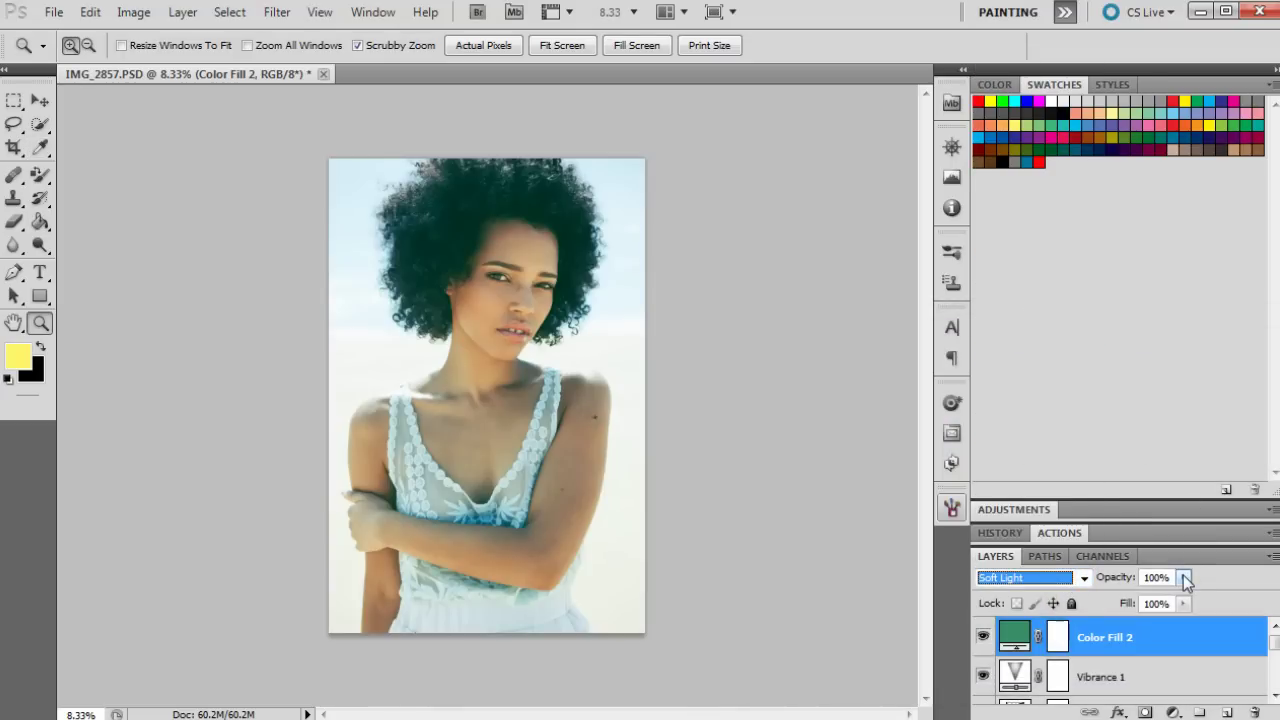
pyautogui.click(1184, 578)
pyautogui.moveTo(1109, 596); pyautogui.dragTo(1093, 600)
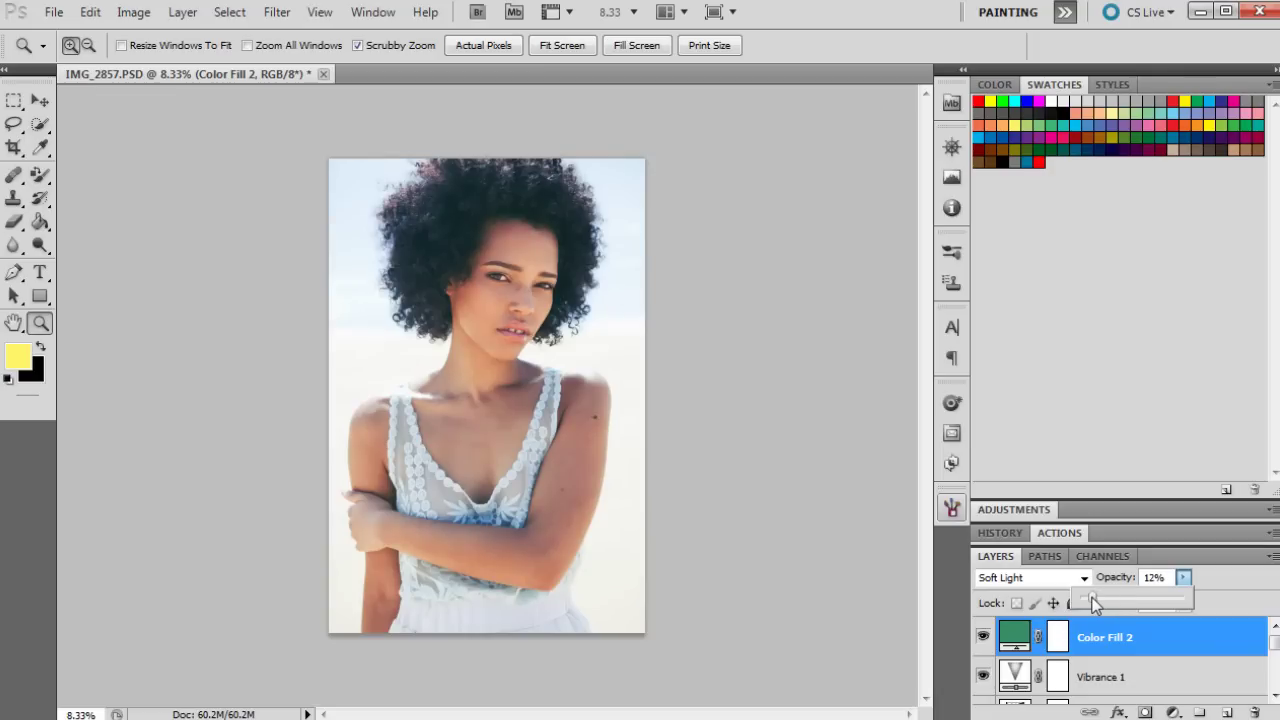
pyautogui.click(1184, 580)
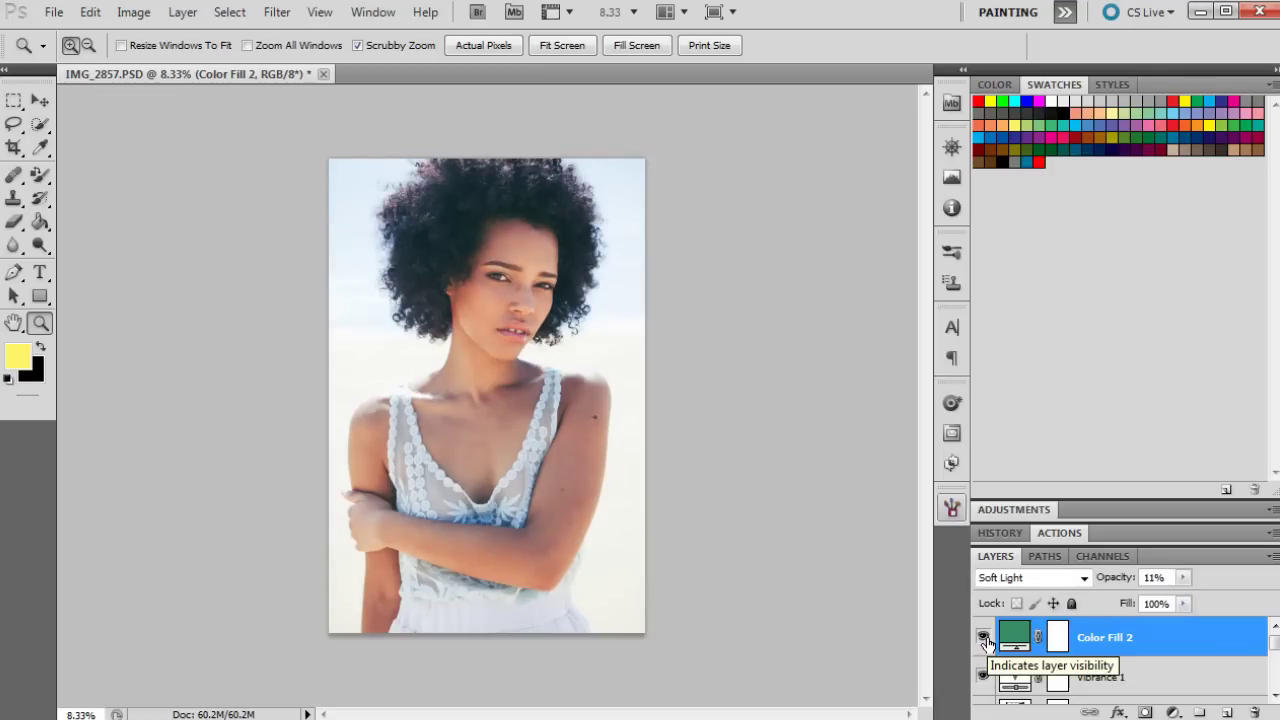
pyautogui.click(982, 637)
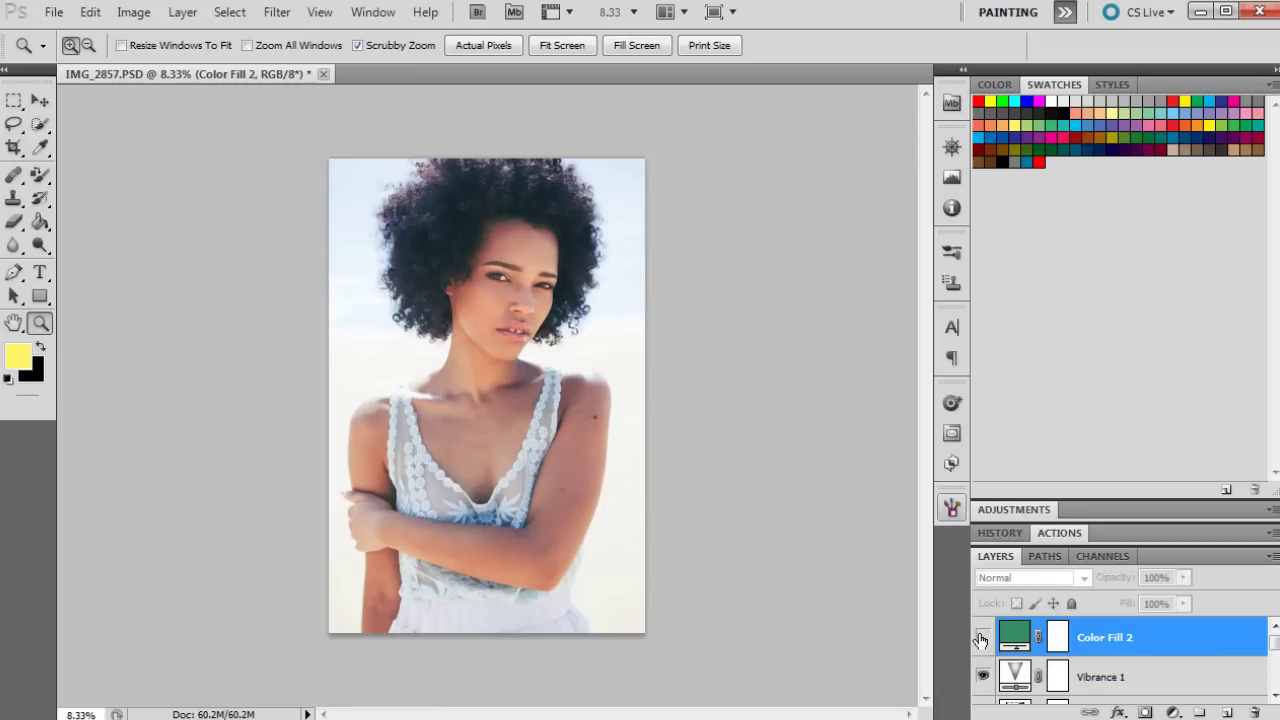
pyautogui.click(982, 637)
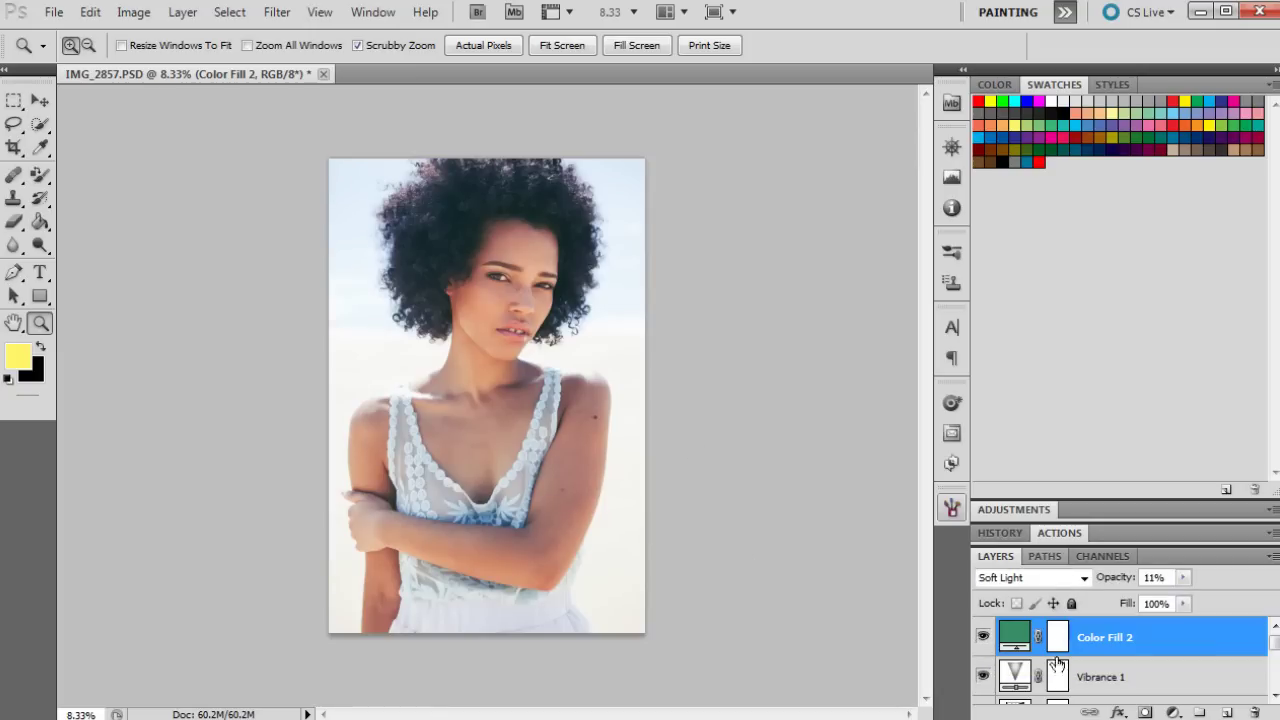
# Collapse the History/Actions panel group with Alt+F9 to expand the Layers panel
pyautogui.hotkey('alt', 'F9')
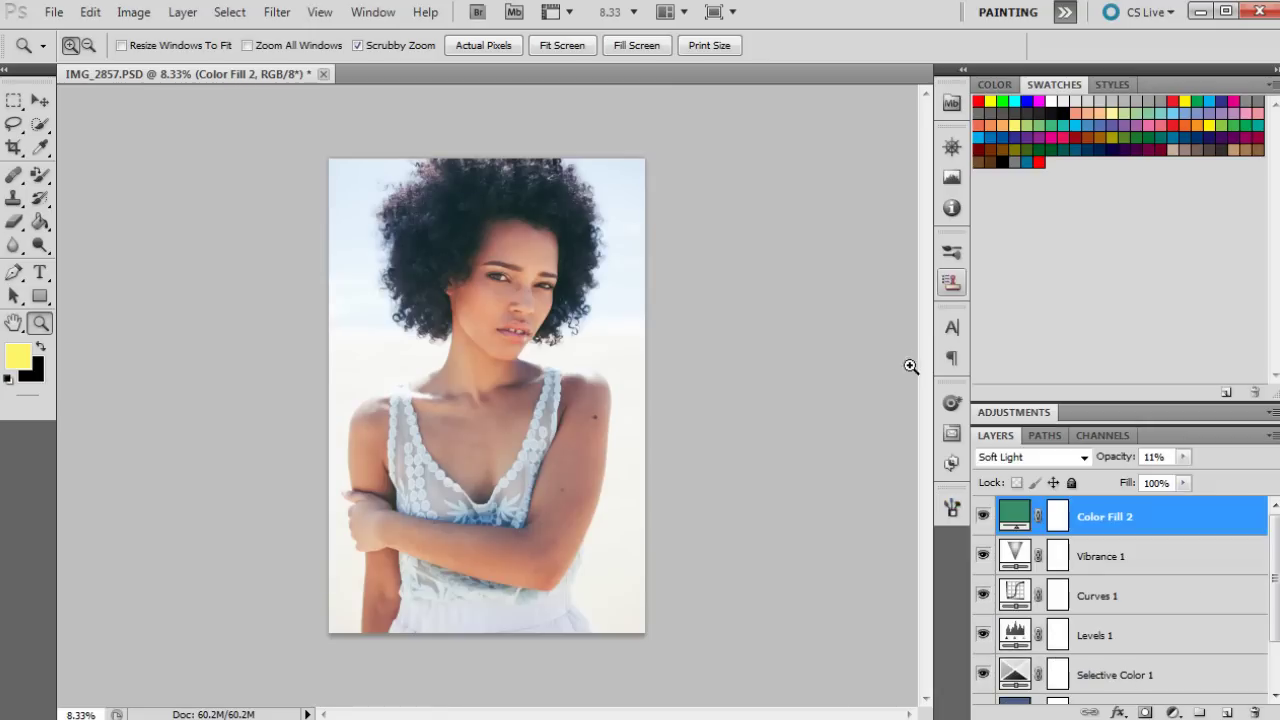